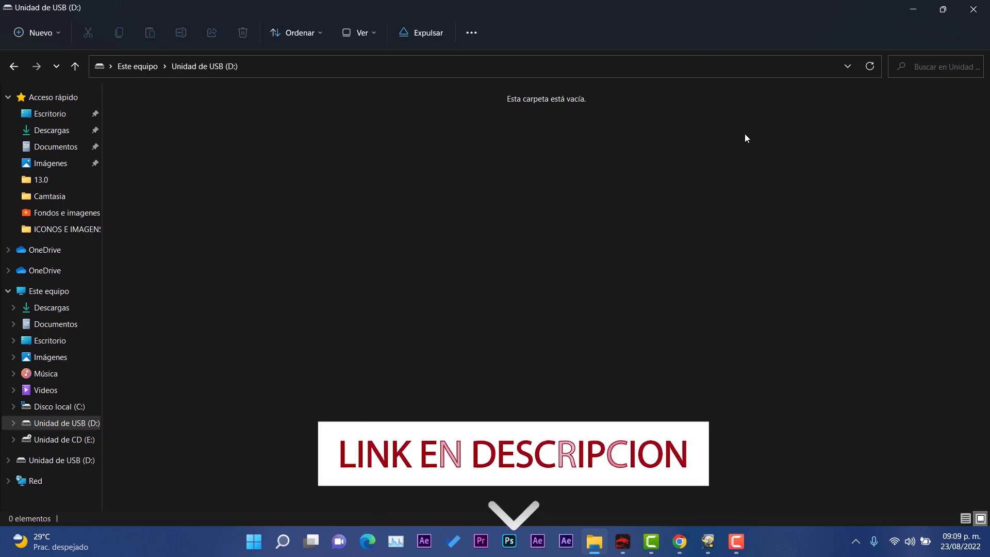
- Switch to MiniTool Power Data Recovery and start a scan of the Kingston DataTraveler 2.0 USB device
click(914, 10)
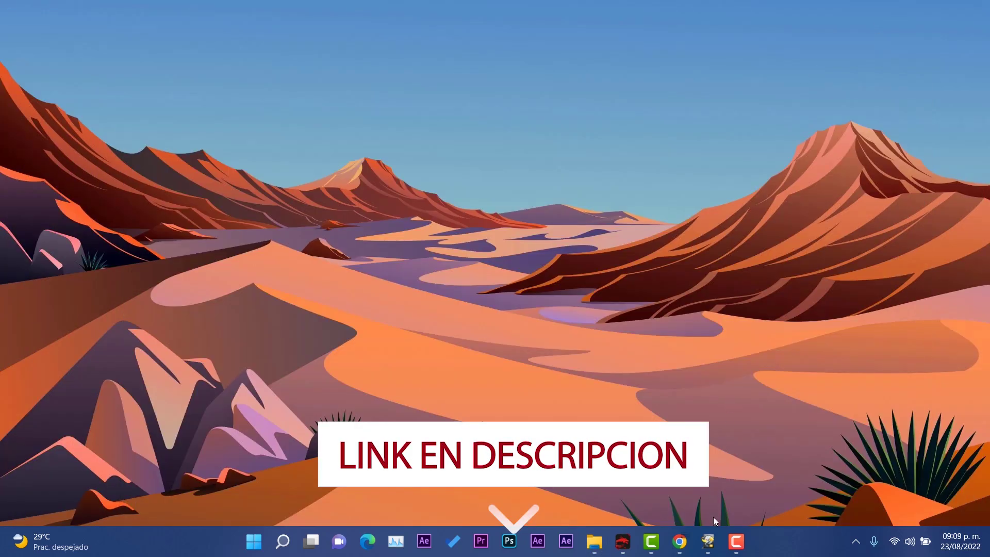
click(707, 541)
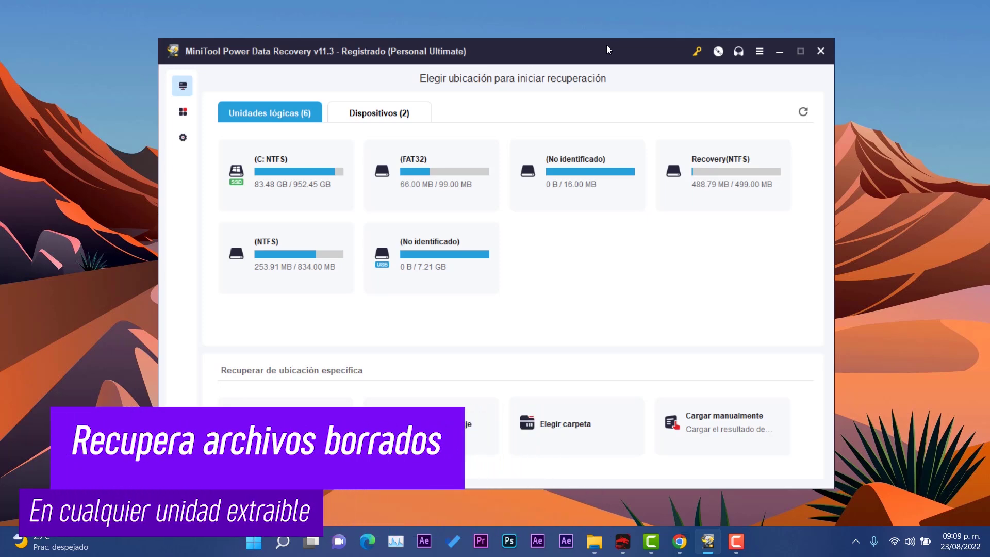
mouse_move(300, 169)
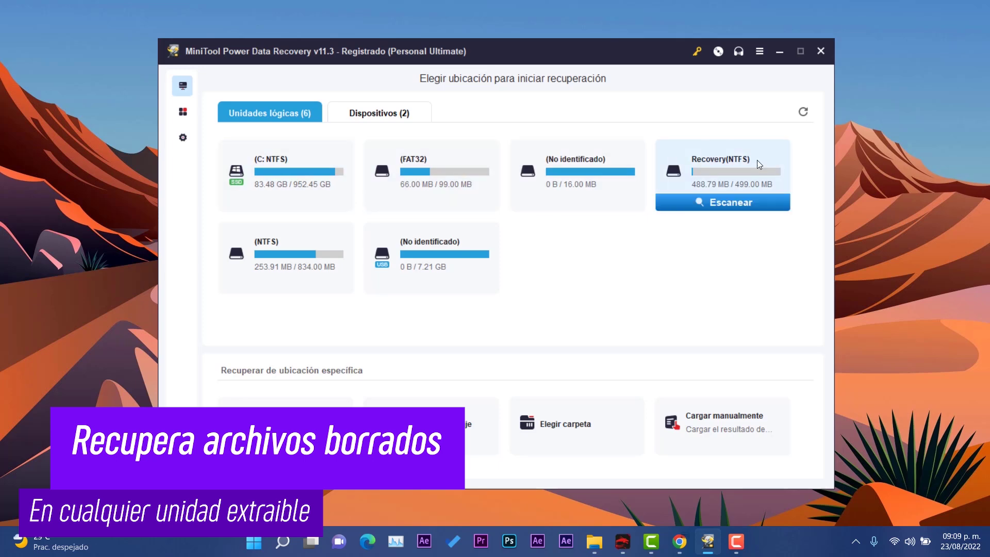
mouse_move(260, 283)
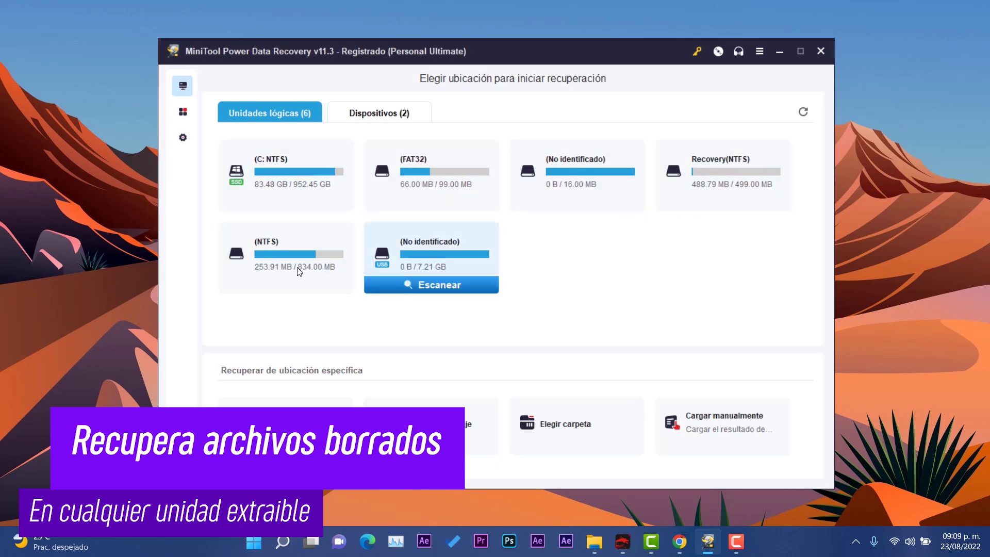
click(377, 112)
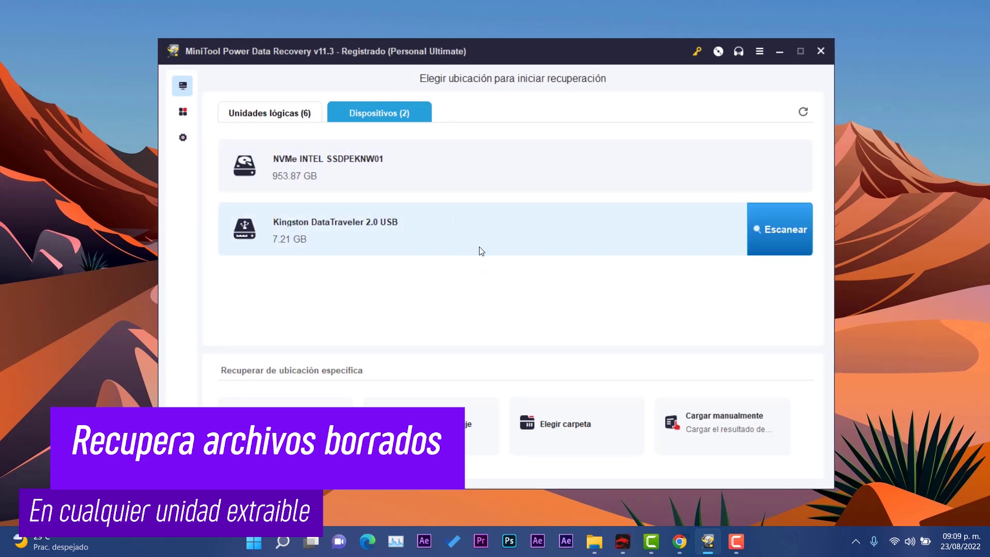
click(274, 115)
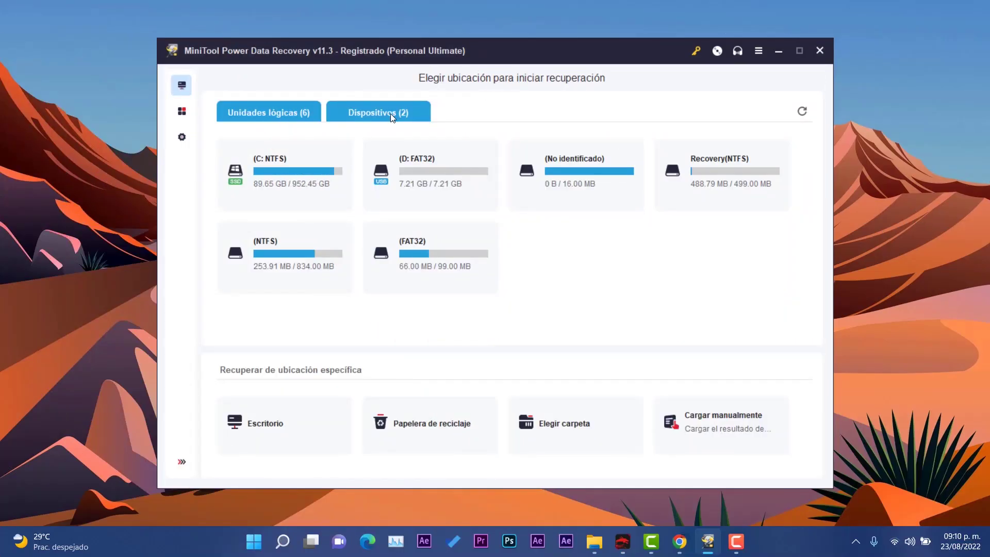
click(391, 114)
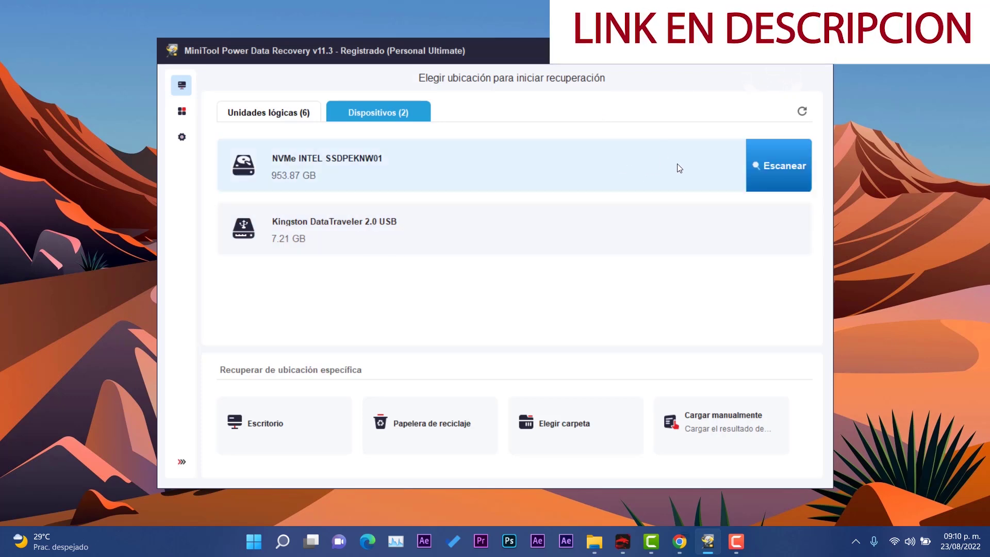
click(782, 227)
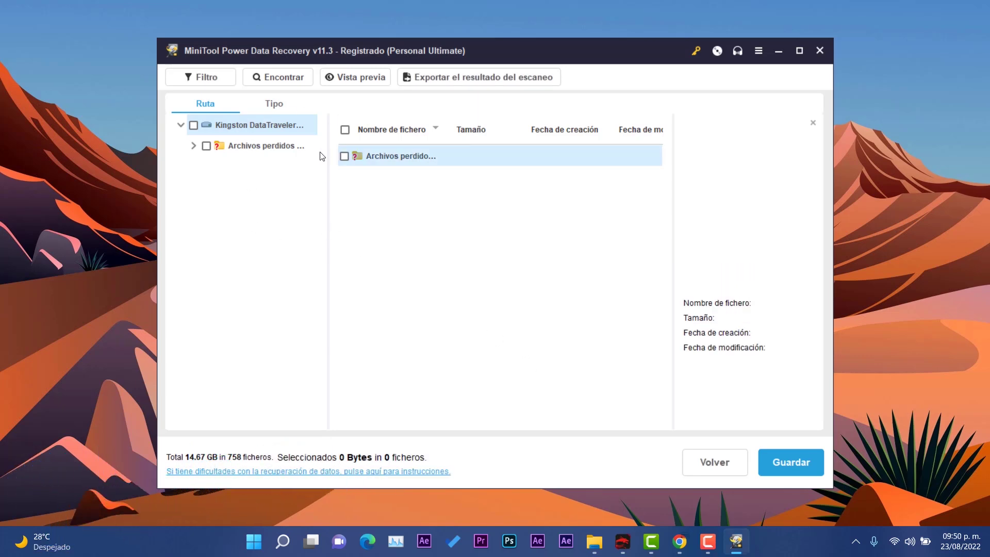
- Expand the lost files folder in the scan results, then group the results by file type and open the Documento category
click(193, 146)
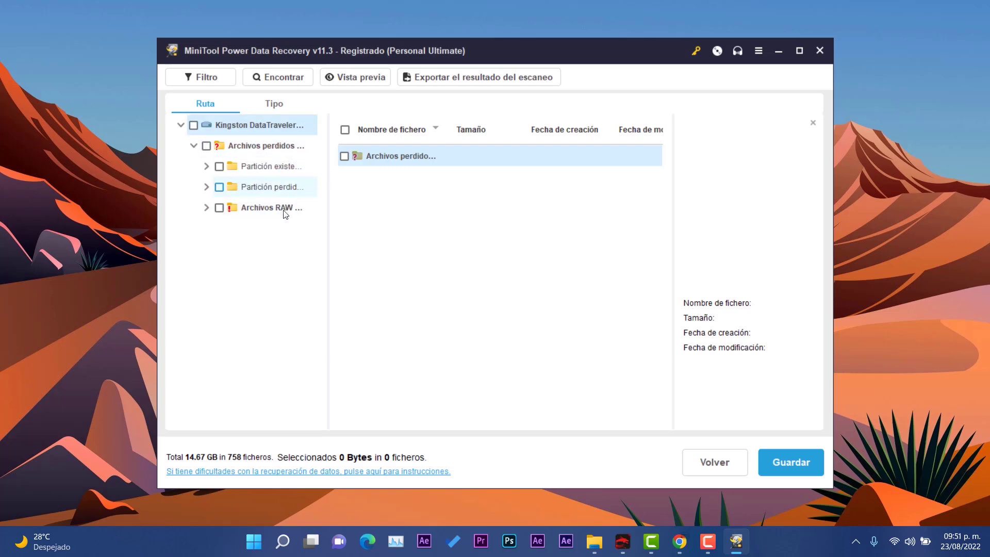
click(273, 104)
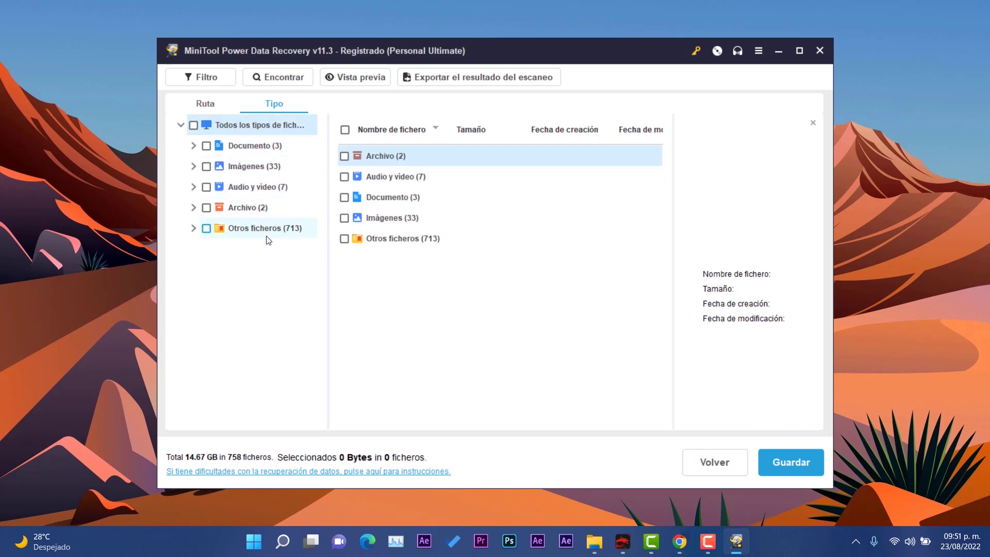
click(247, 145)
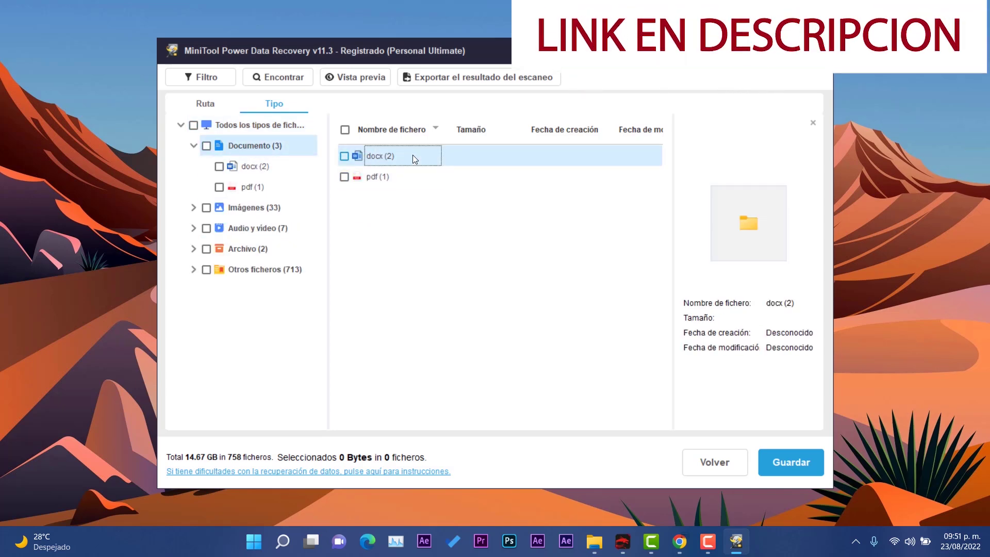
click(410, 174)
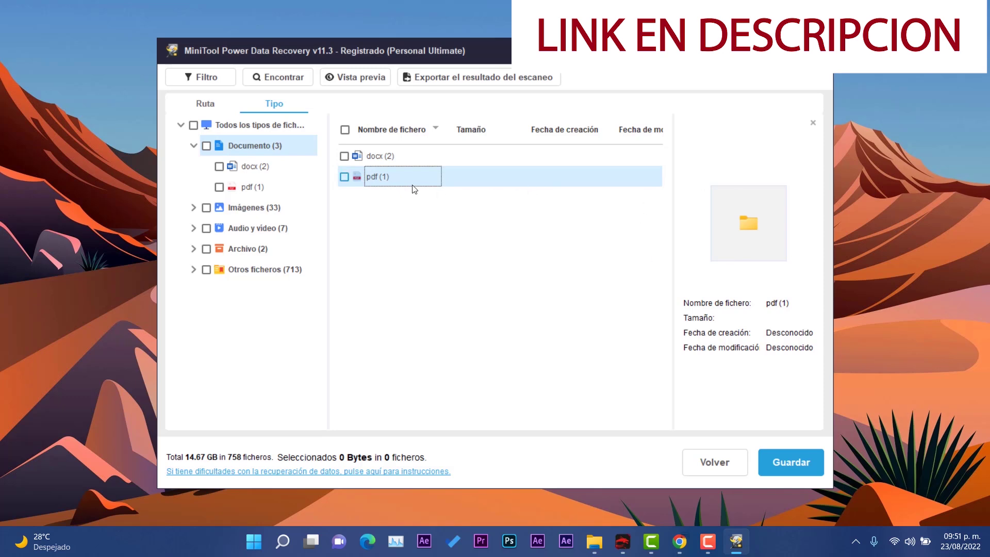
- Preview Recovered_docx_file(1).docx from the docx group, declining the file viewer package download, and close the preview
click(256, 167)
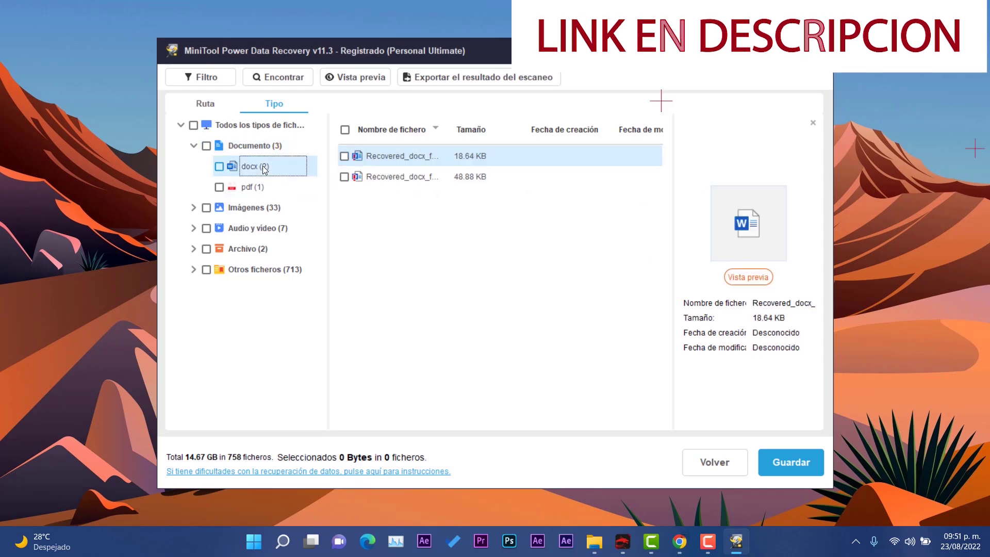
click(416, 159)
click(764, 277)
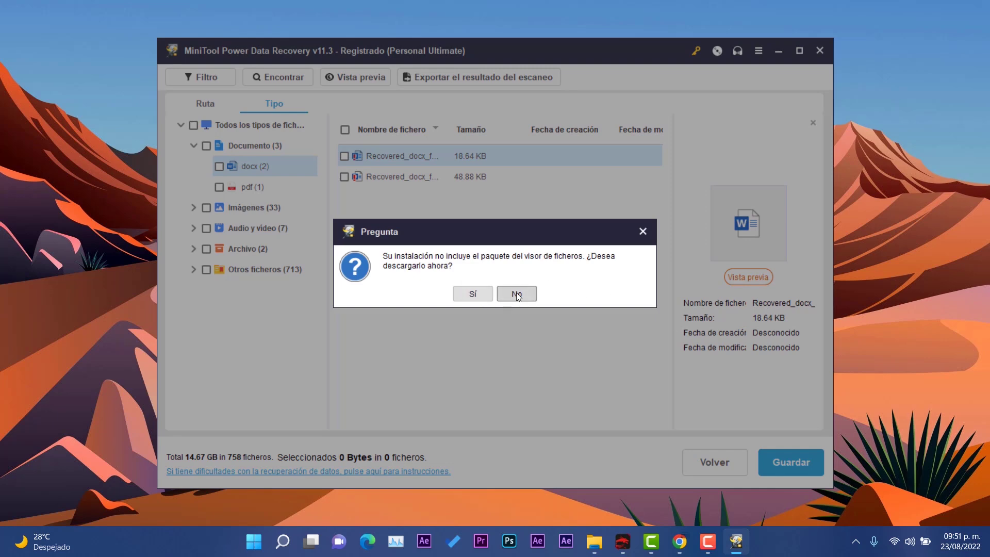
click(533, 292)
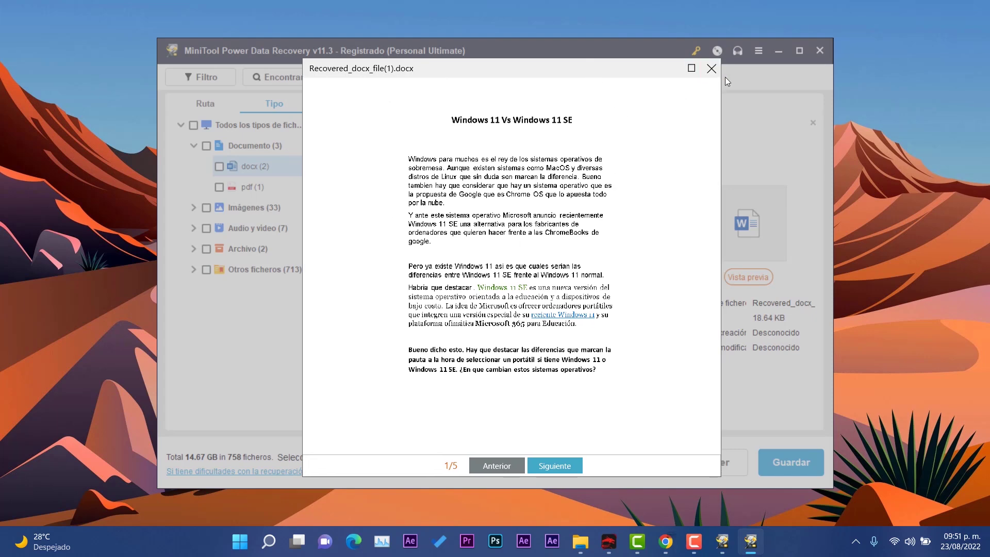
click(703, 69)
- Check the recovered file in the pdf group and the image formats found under Imágenes
click(252, 187)
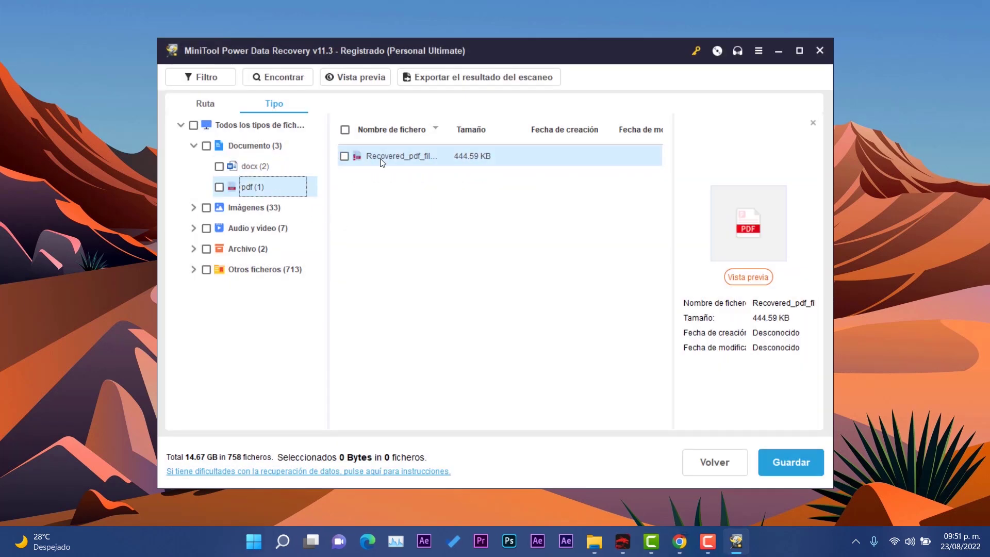
click(477, 164)
click(253, 210)
click(385, 156)
click(391, 174)
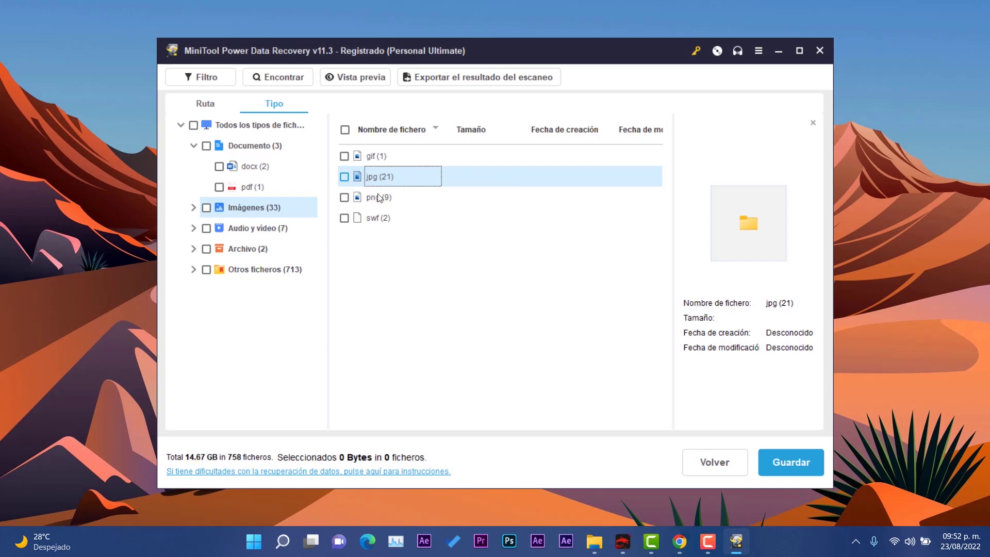
- Expand the Imágenes category and examine the thumbnails of several recovered jpg files
click(202, 204)
click(202, 203)
click(252, 249)
click(255, 228)
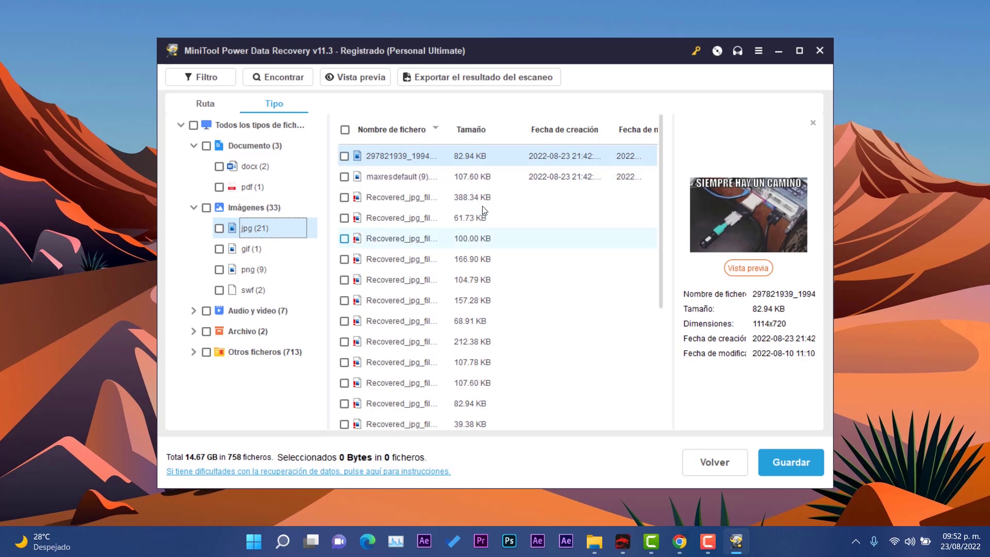
click(407, 177)
click(416, 218)
click(423, 259)
click(412, 278)
click(413, 298)
click(425, 317)
click(412, 333)
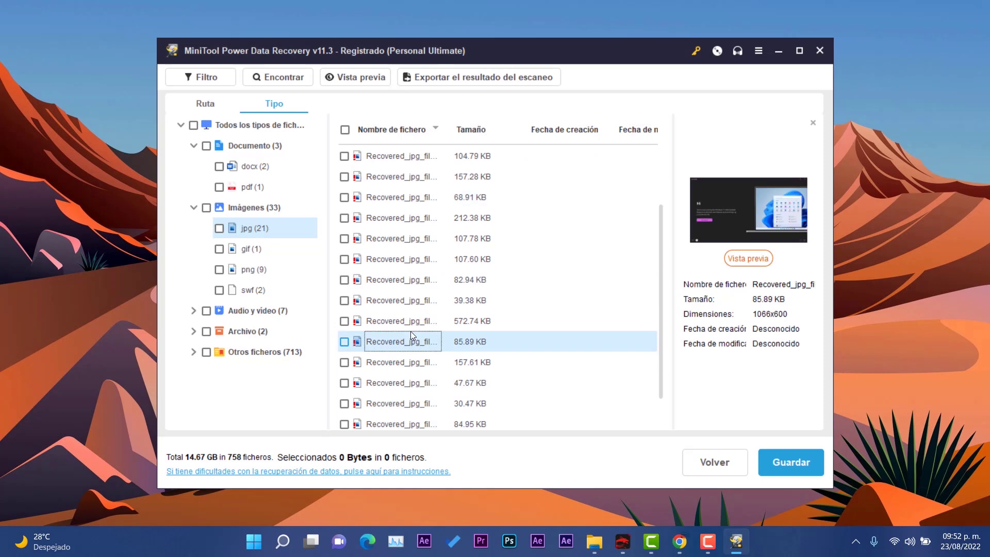
- Examine the thumbnails and details of several recovered files in the png group
click(255, 269)
click(429, 213)
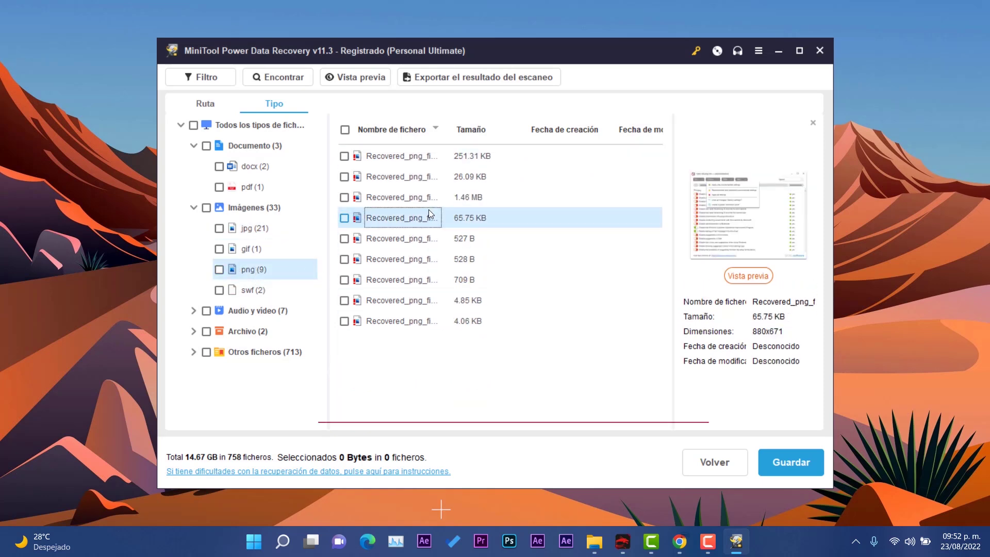
click(401, 258)
click(400, 217)
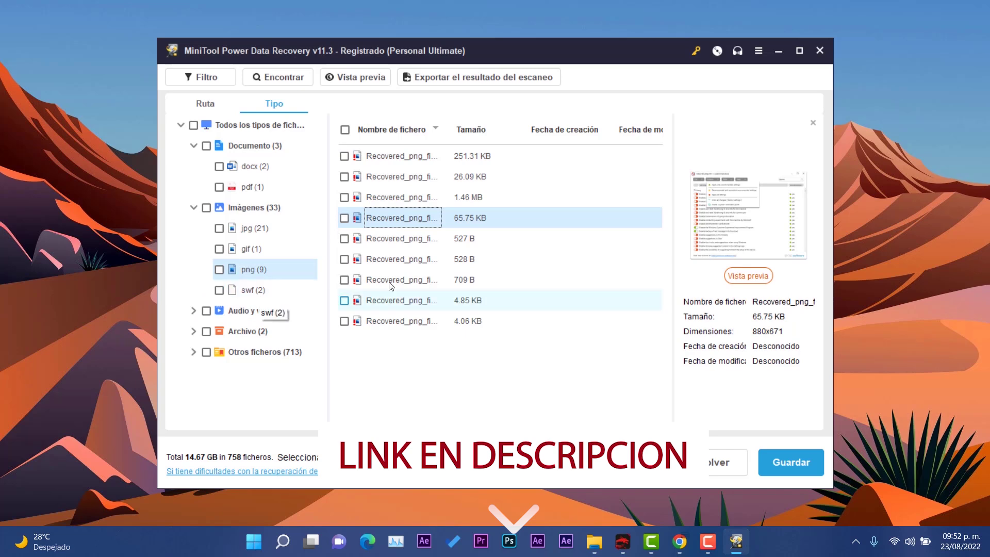
click(404, 271)
- Expand the Audio y video category and examine the recovered mp4 files
click(193, 310)
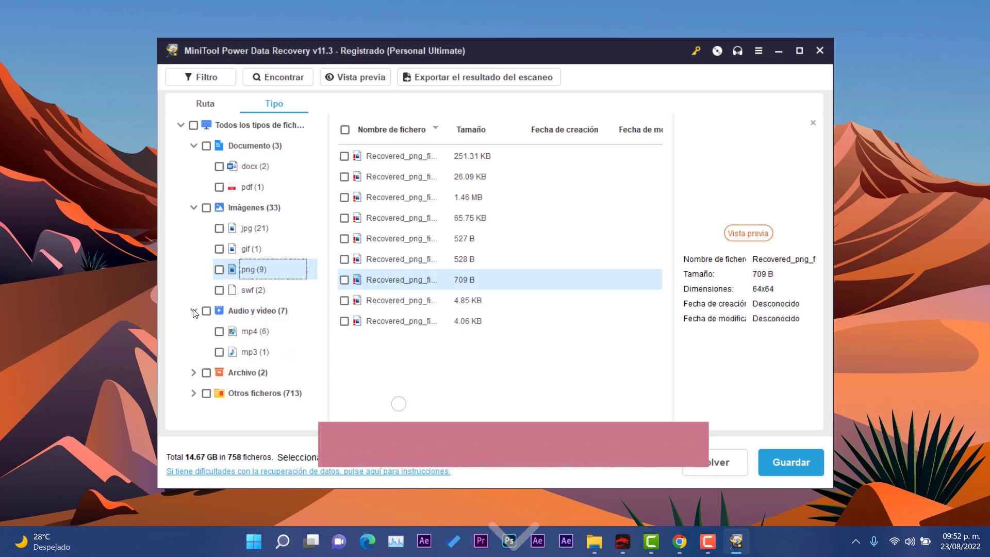
click(255, 331)
click(384, 177)
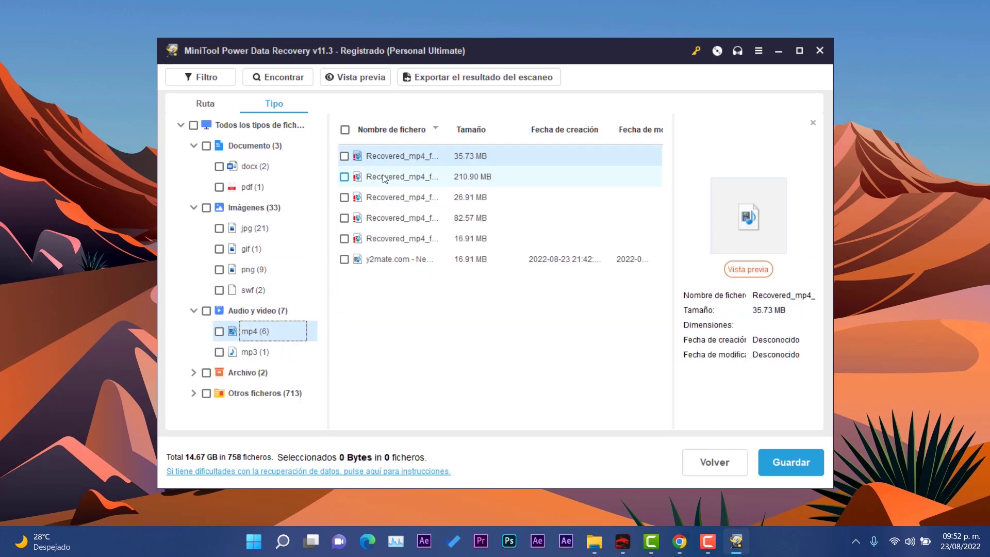
click(405, 199)
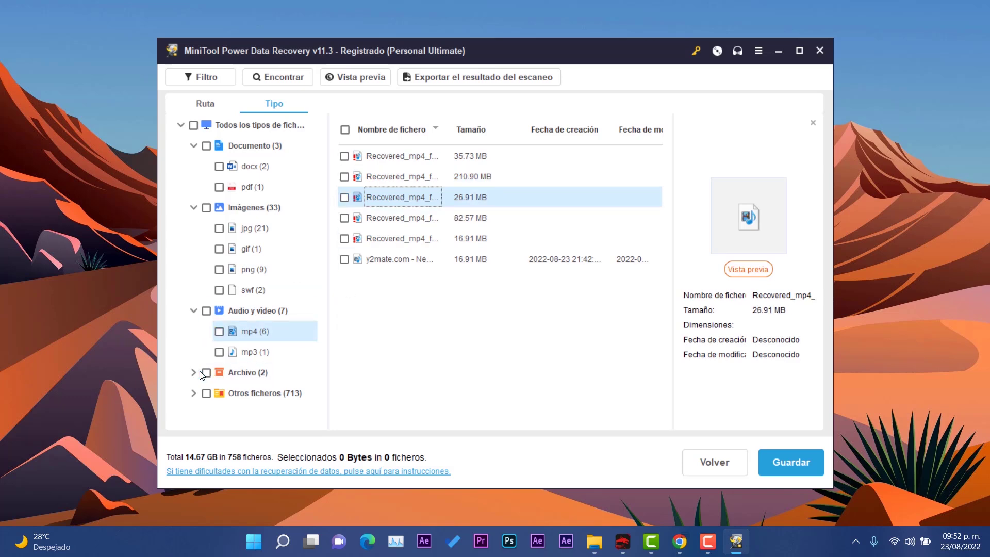
- Examine the files in the cab group under Archivo and the 401 - 800 group under Otros ficheros
double_click(264, 372)
click(261, 393)
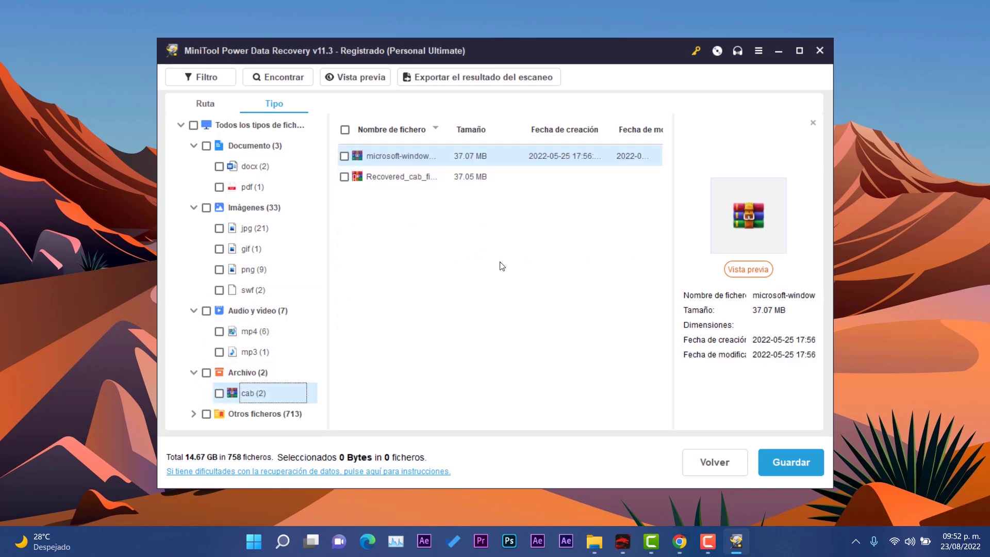
click(194, 414)
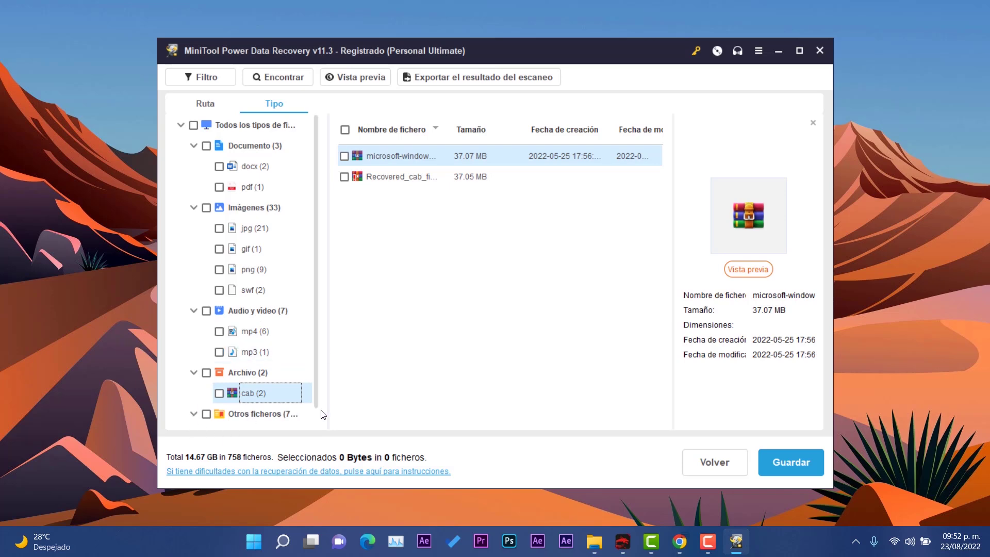
scroll(287, 407, down, 1)
click(266, 414)
scroll(485, 325, down, 10)
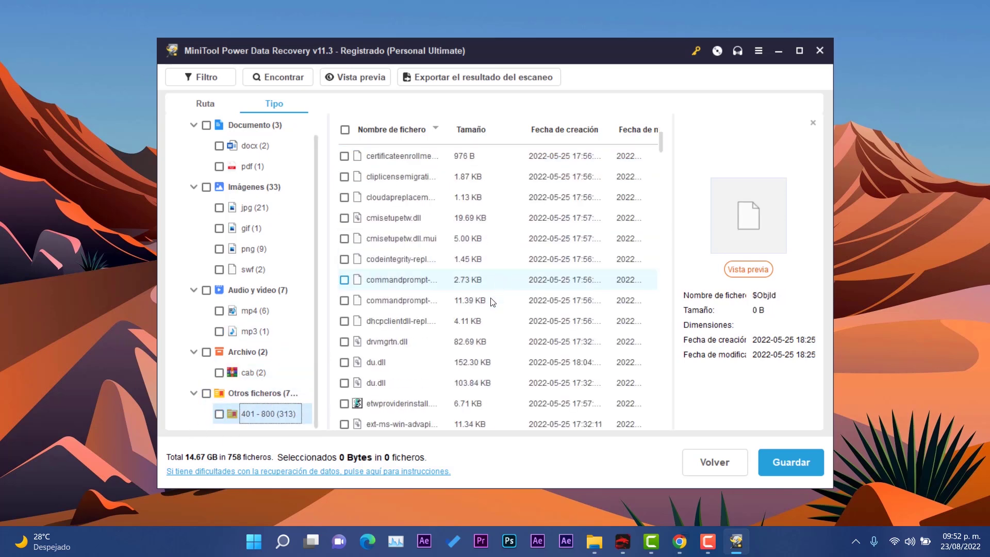
scroll(485, 325, down, 20)
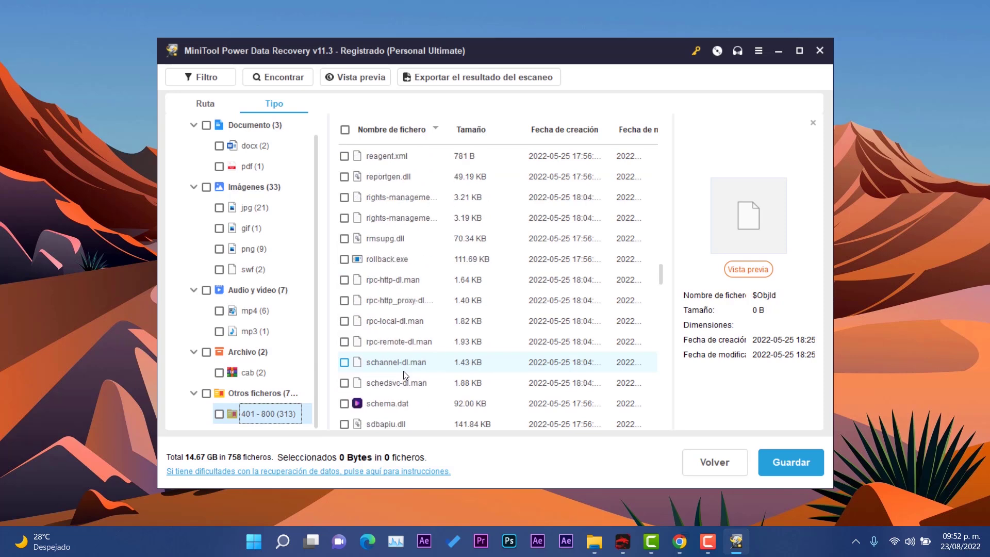
scroll(391, 355, up, 10)
scroll(255, 281, up, 1)
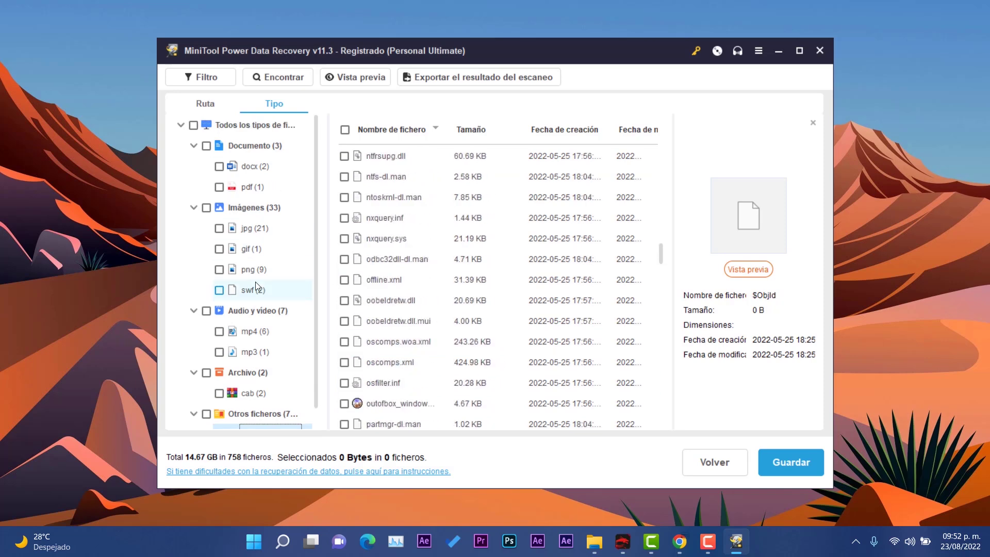
- Mark all files in the jpg, png, mp4 and docx groups for recovery
click(219, 229)
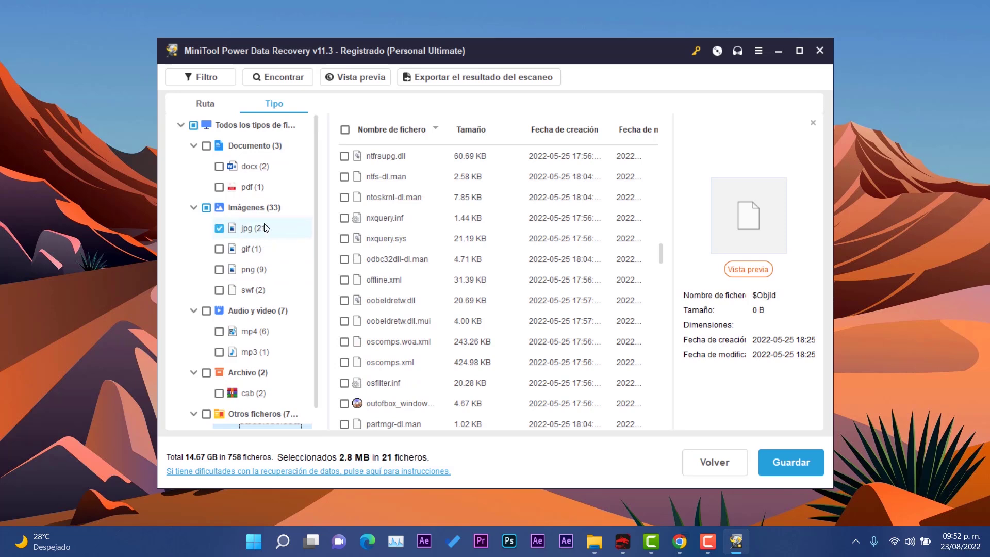
click(218, 269)
click(220, 269)
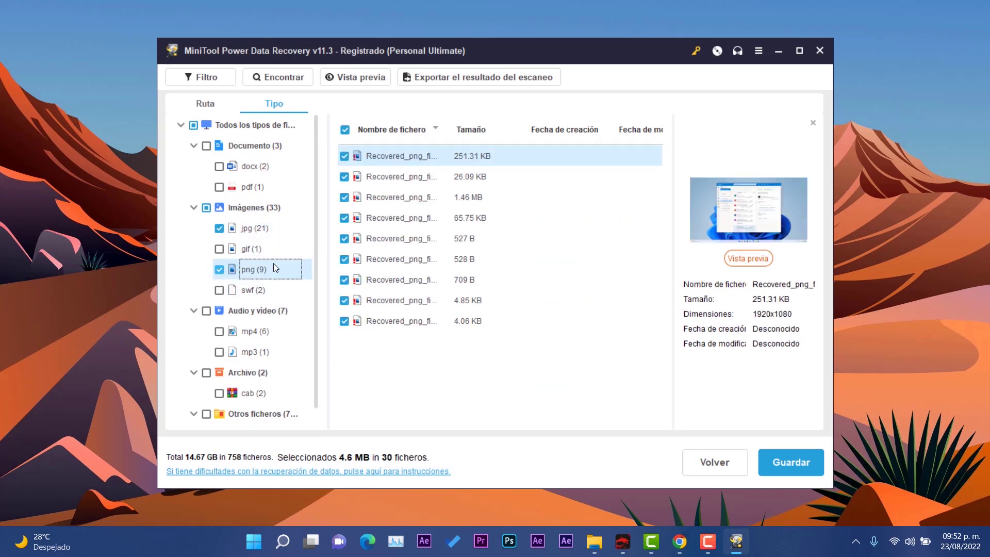
click(274, 329)
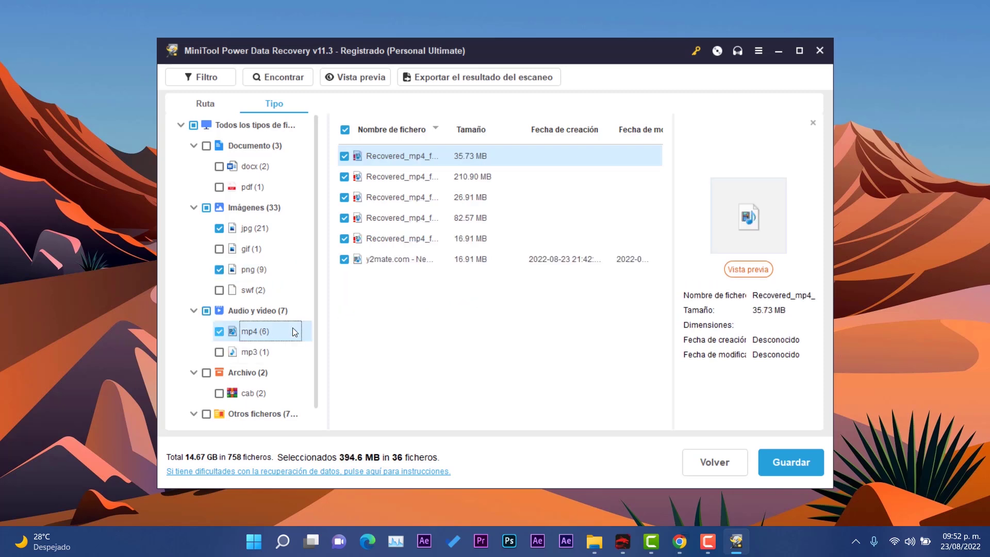
click(253, 172)
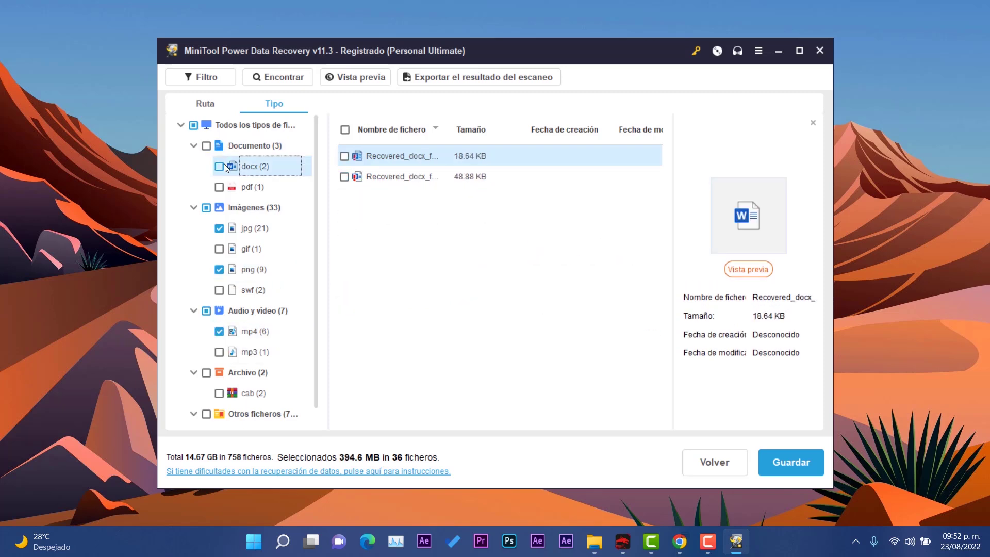
click(218, 166)
- Save the marked files to the DAN folder on the desktop
click(803, 466)
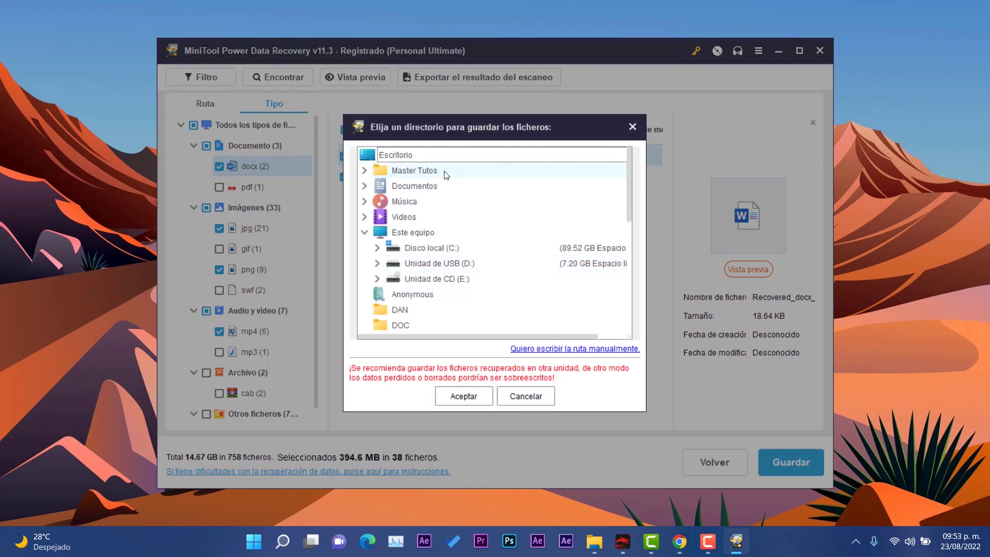
click(400, 152)
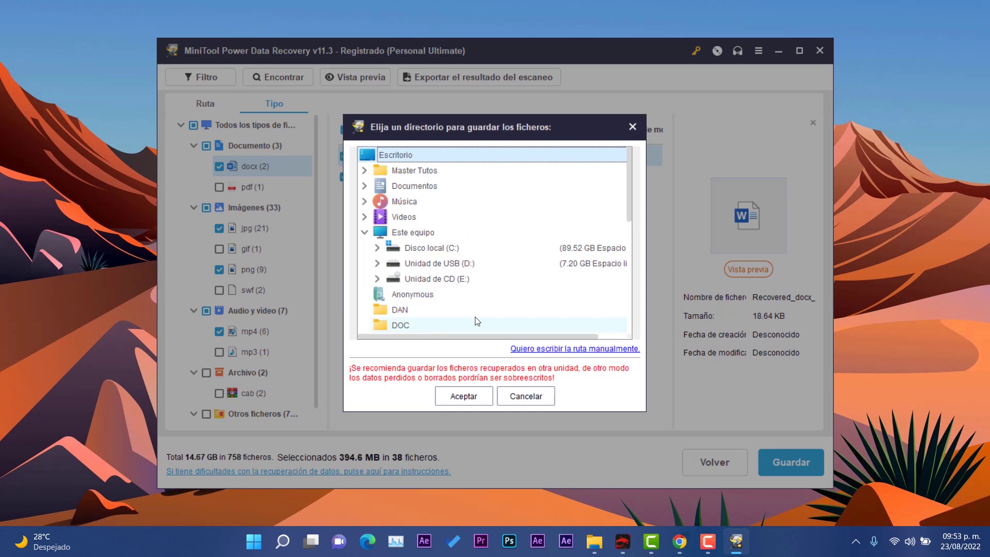
scroll(451, 294, down, 5)
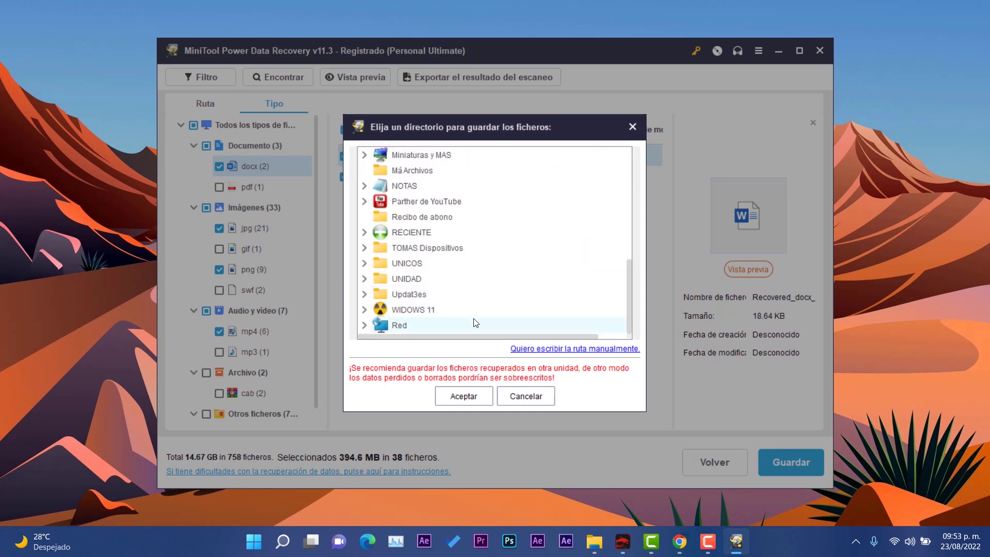
scroll(474, 320, up, 5)
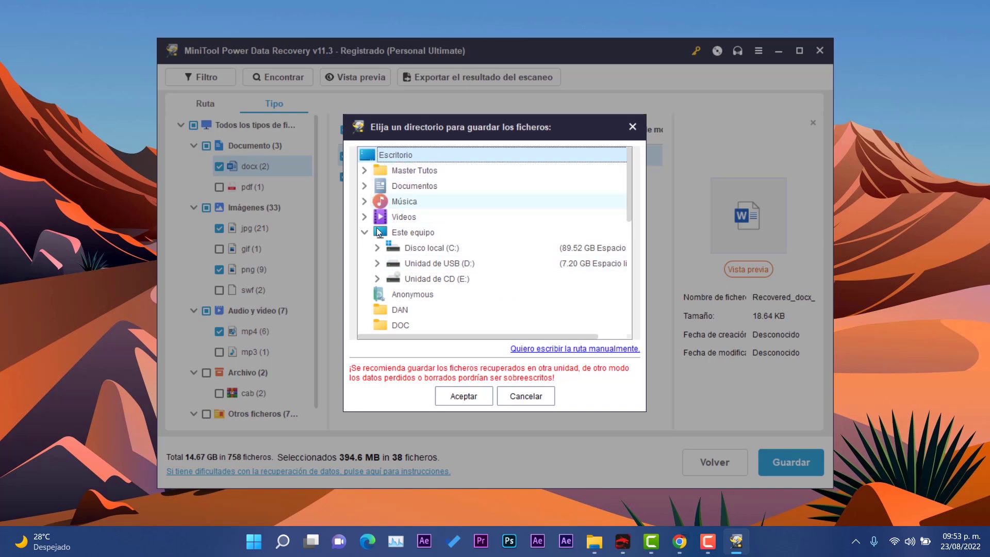
scroll(446, 307, down, 2)
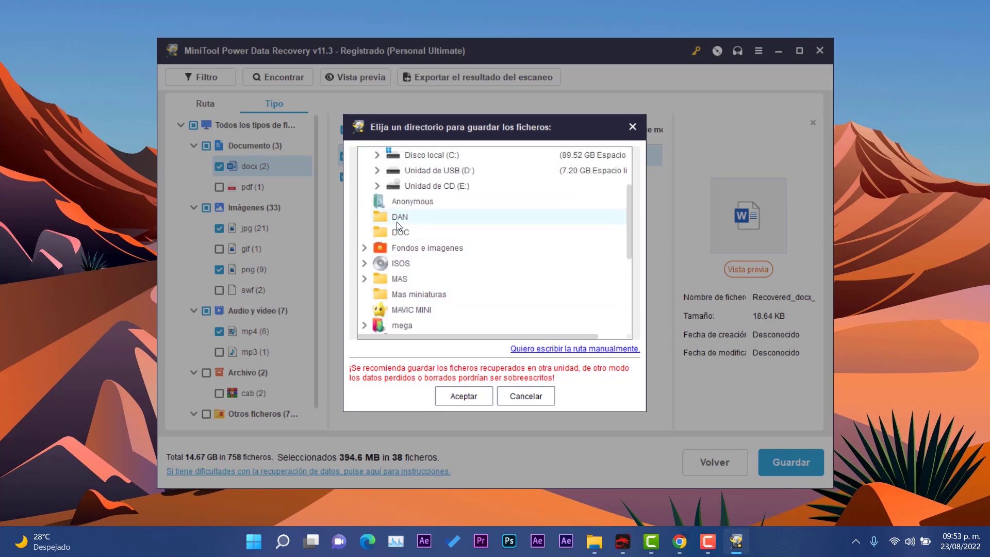
click(398, 220)
click(475, 393)
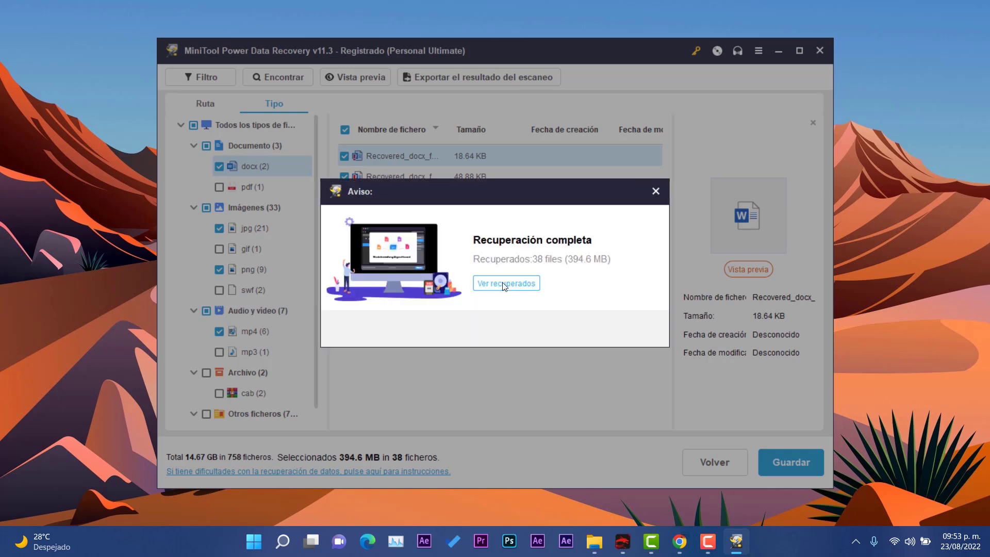
- View the recovered files' location, look into the docx (2) folder under Documento (3), and return to the DAN folder
click(505, 287)
click(160, 120)
double_click(161, 122)
key(BackSpace)
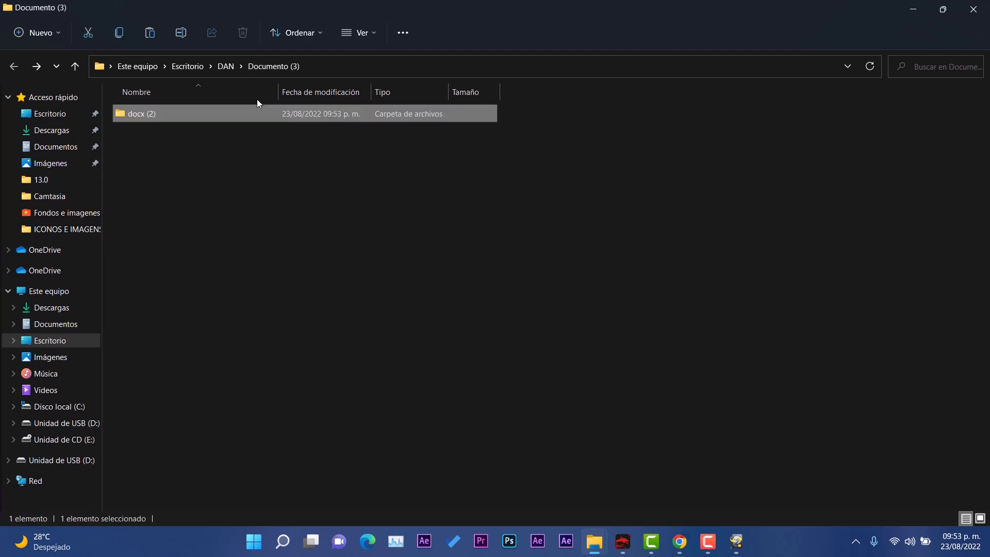
click(226, 67)
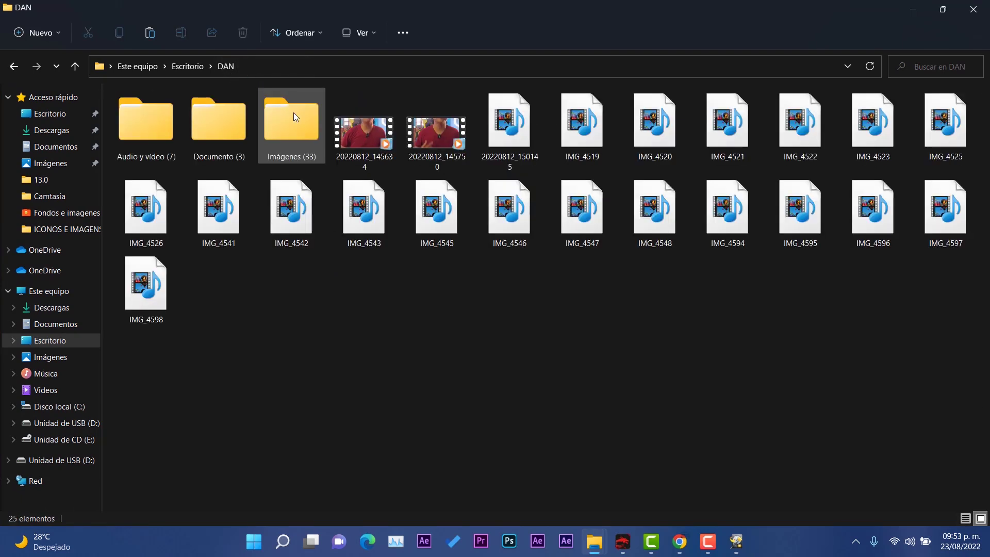
- Examine the recovered images in the png (9) and jpg (21) folders under Imágenes (33)
click(279, 153)
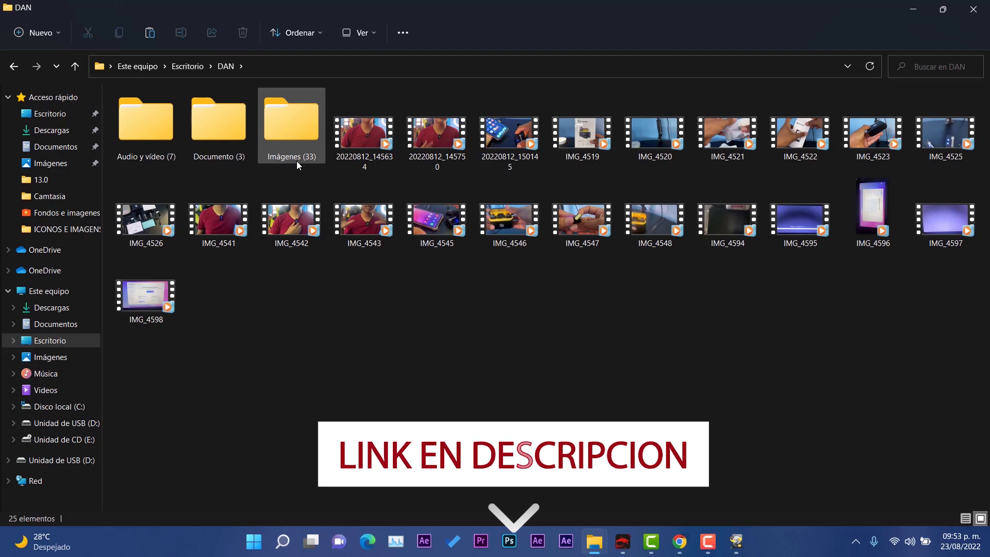
double_click(289, 130)
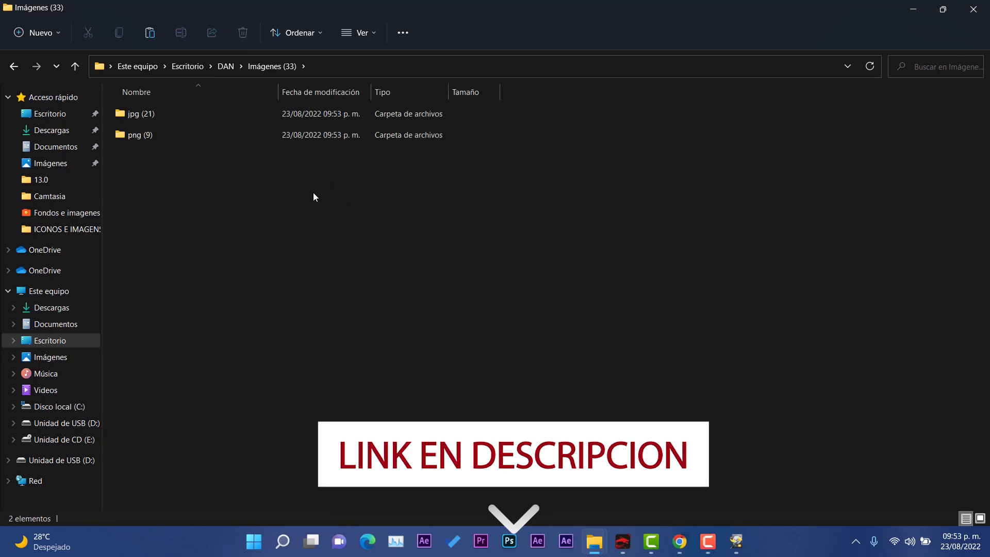
double_click(153, 132)
key(alt+Left)
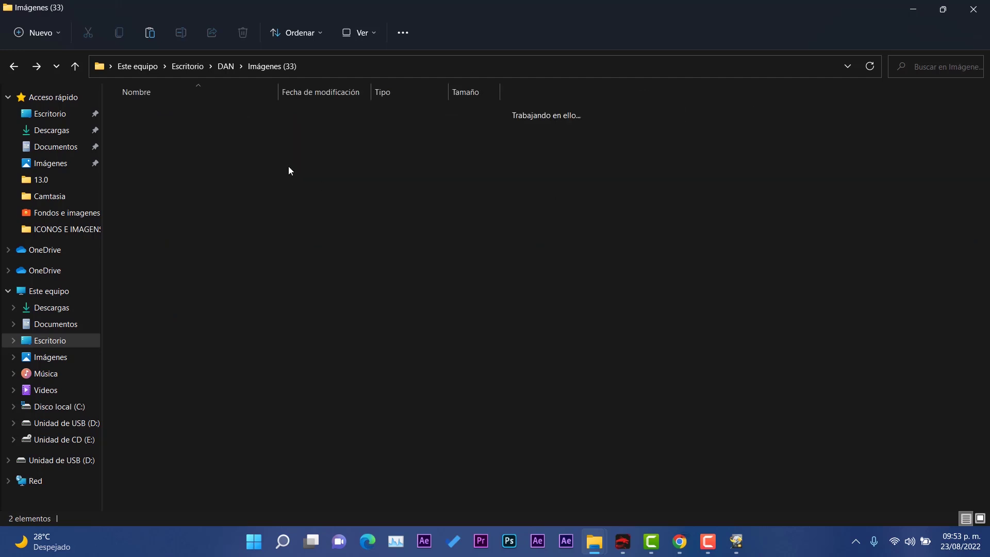
click(153, 95)
click(151, 134)
double_click(151, 134)
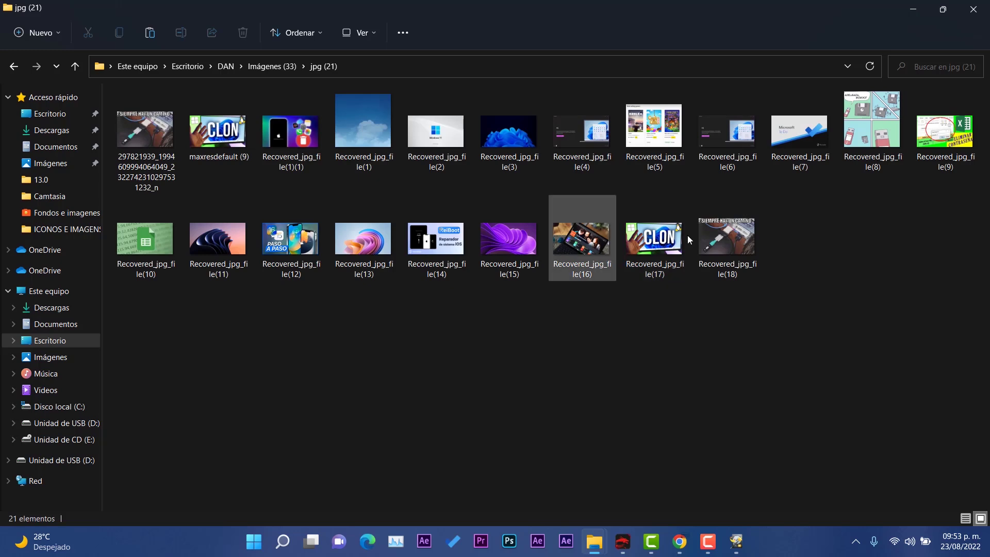
key(alt+Left)
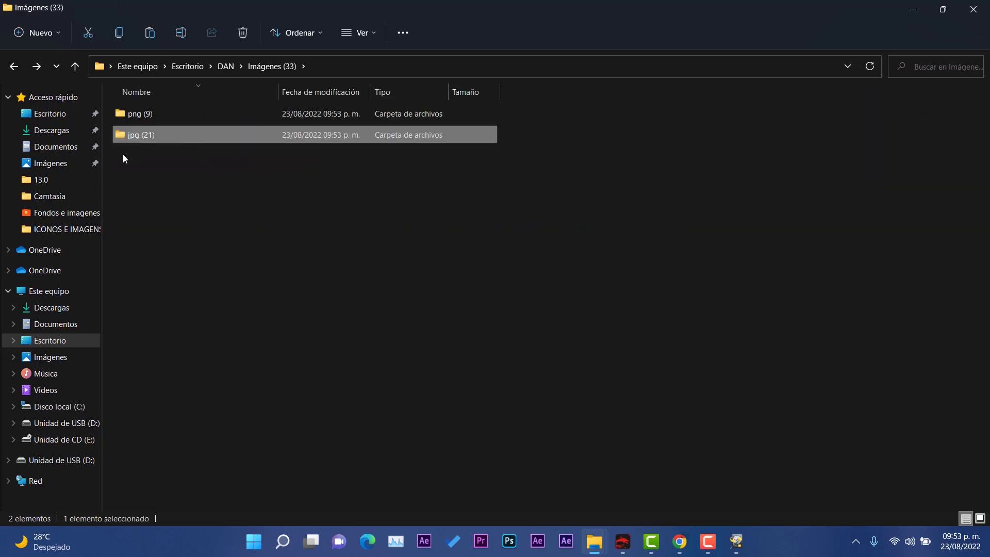
- Preview Recovered_docx_file(1) in the docx (2) folder under Documento (3)
key(alt+Left)
click(210, 129)
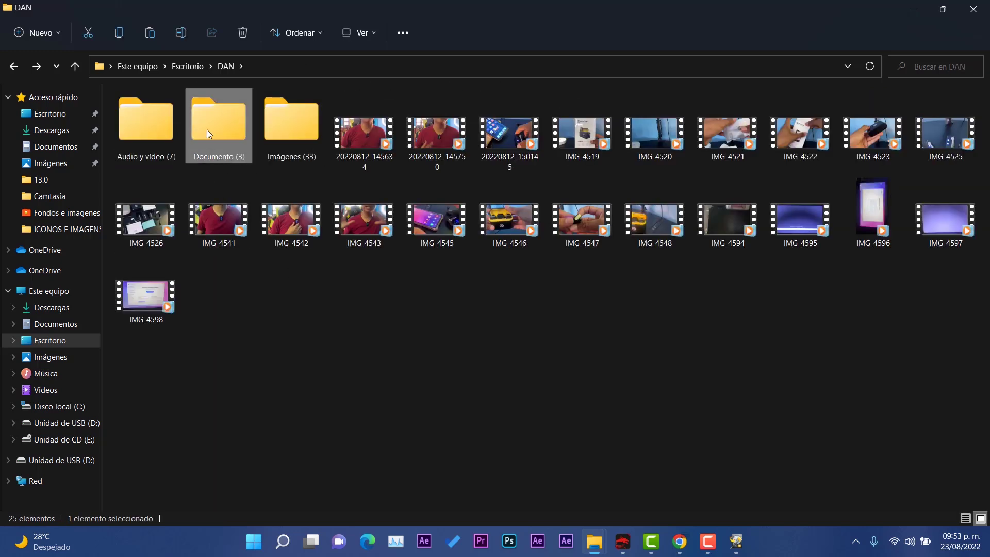
double_click(207, 129)
click(159, 122)
key(F2)
click(198, 116)
double_click(198, 116)
click(157, 112)
key(space)
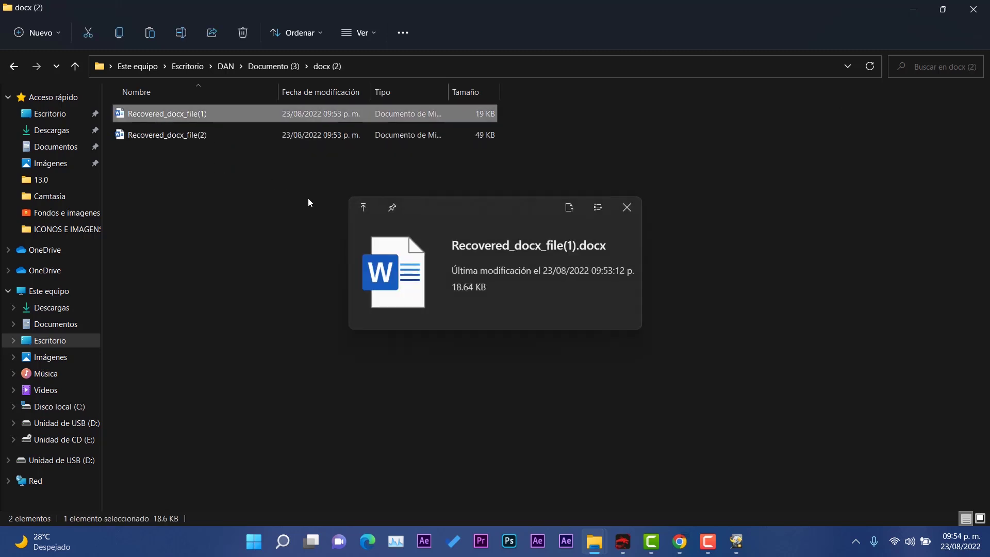
key(Escape)
key(alt+Left)
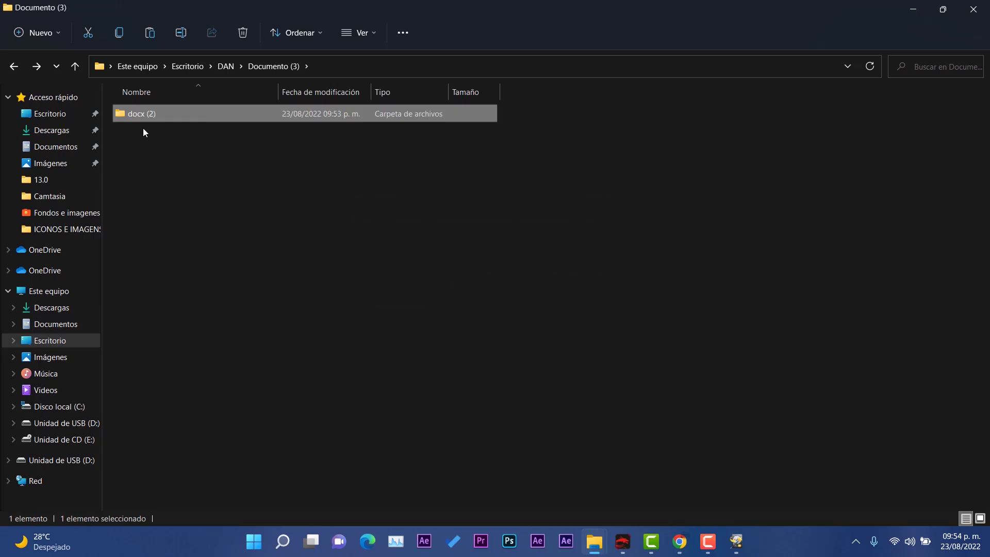
- Preview Recovered_mp4_file(2) in the mp4 (6) folder under Audio y vídeo (7), skipping to about 05:00
key(alt+Left)
double_click(147, 131)
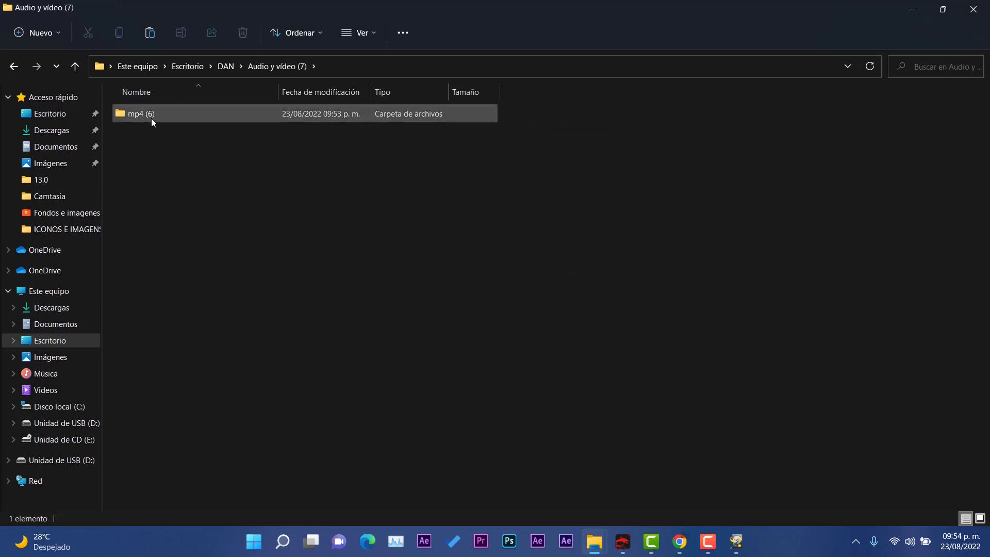
double_click(152, 119)
click(221, 150)
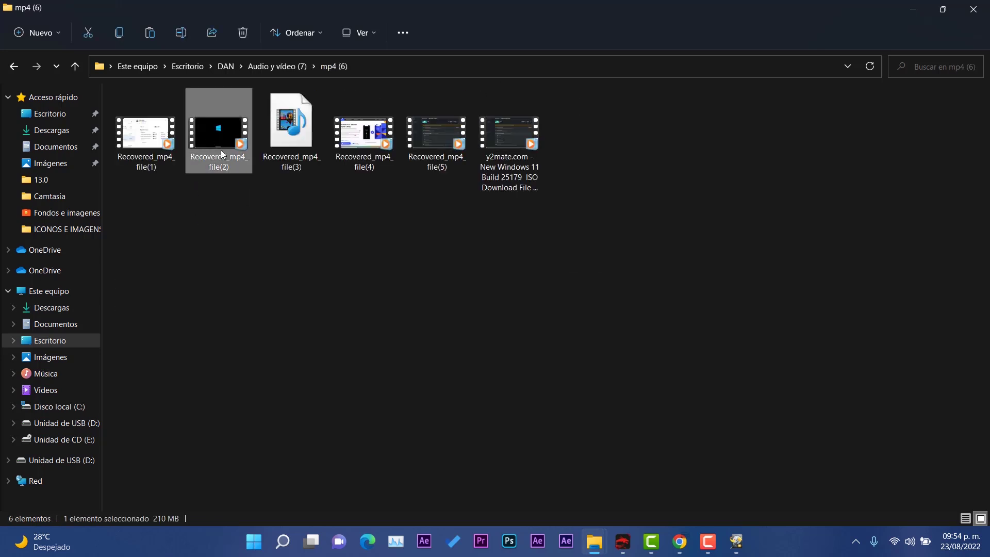
key(space)
click(518, 454)
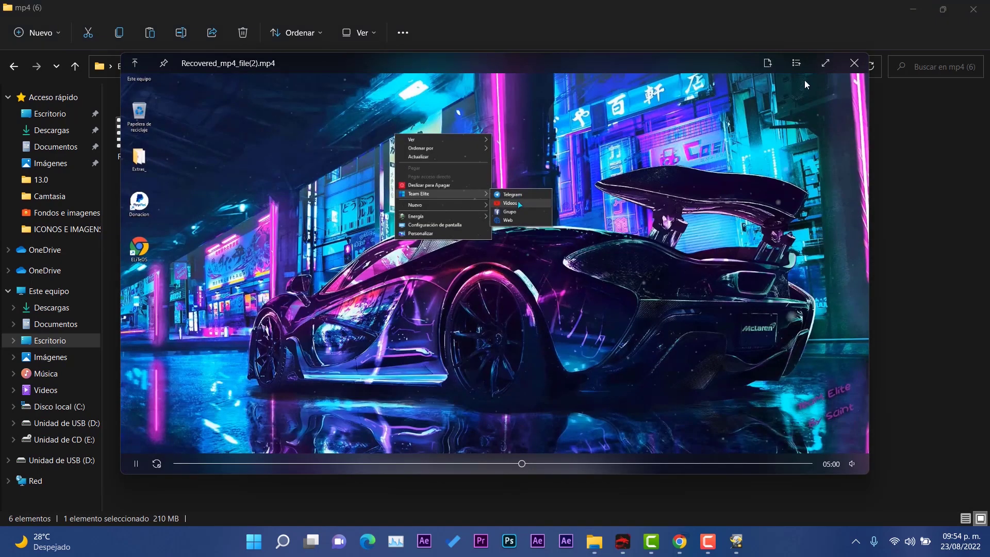
click(835, 71)
- Preview Recovered_mp4_file(4) and Recovered_mp4_file(5) in the mp4 (6) folder
key(Right)
key(Right)
key(space)
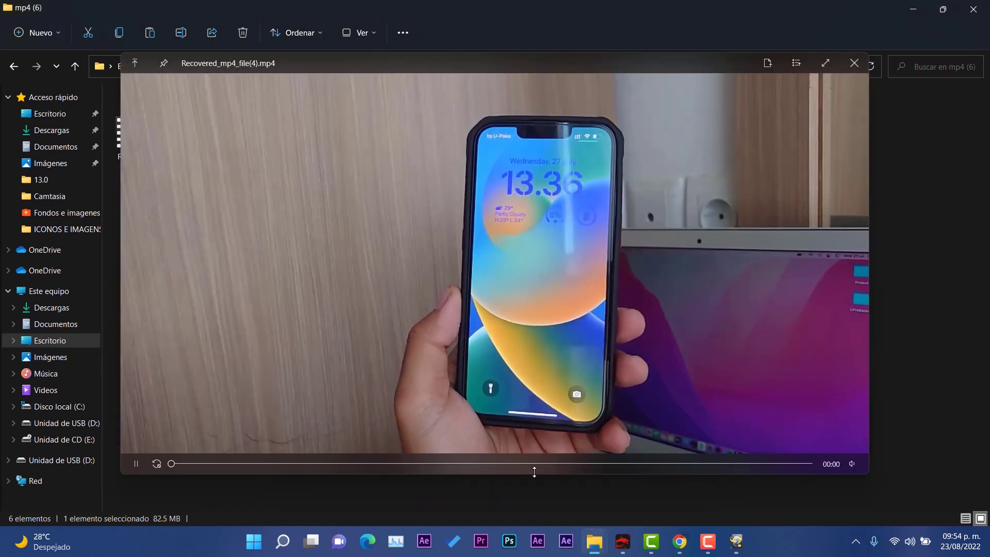
key(space)
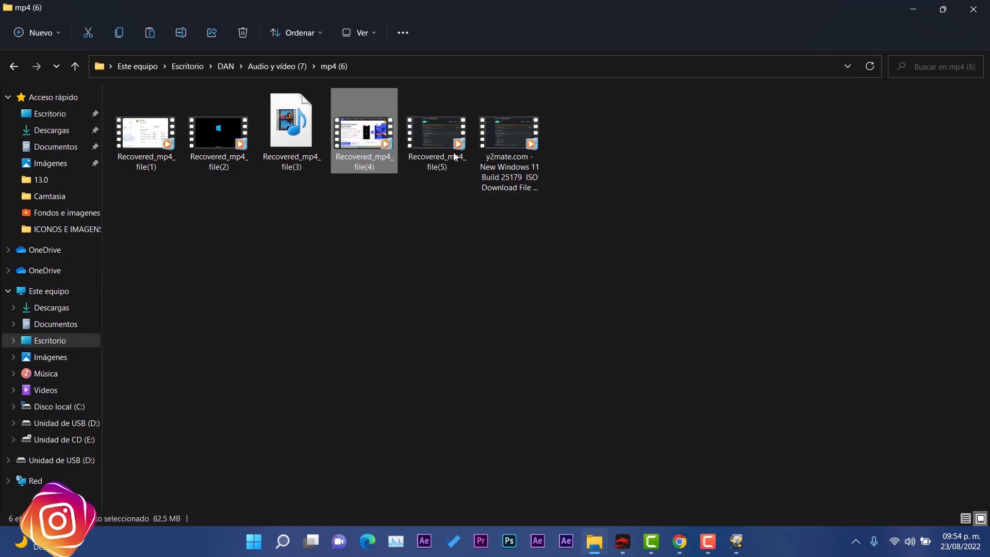
click(448, 150)
key(space)
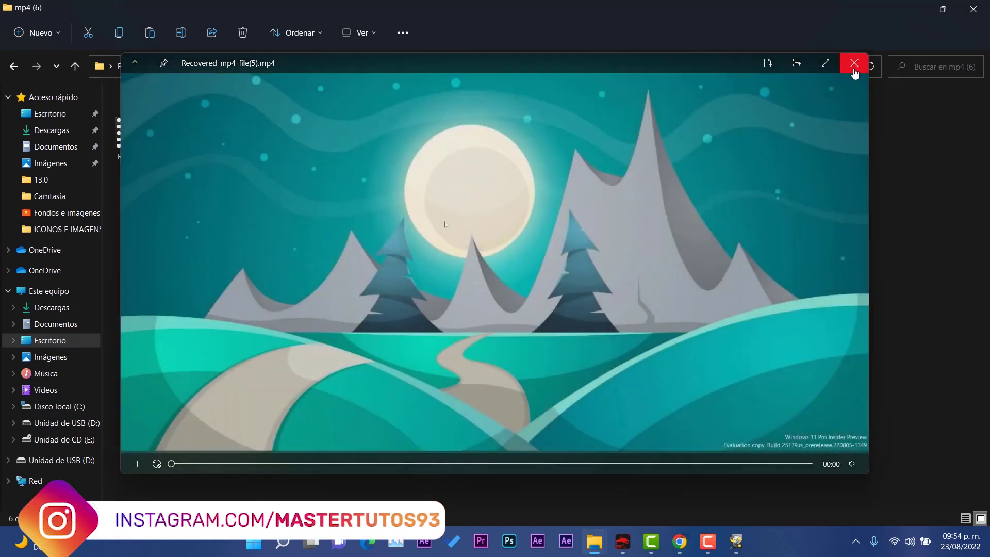
click(856, 71)
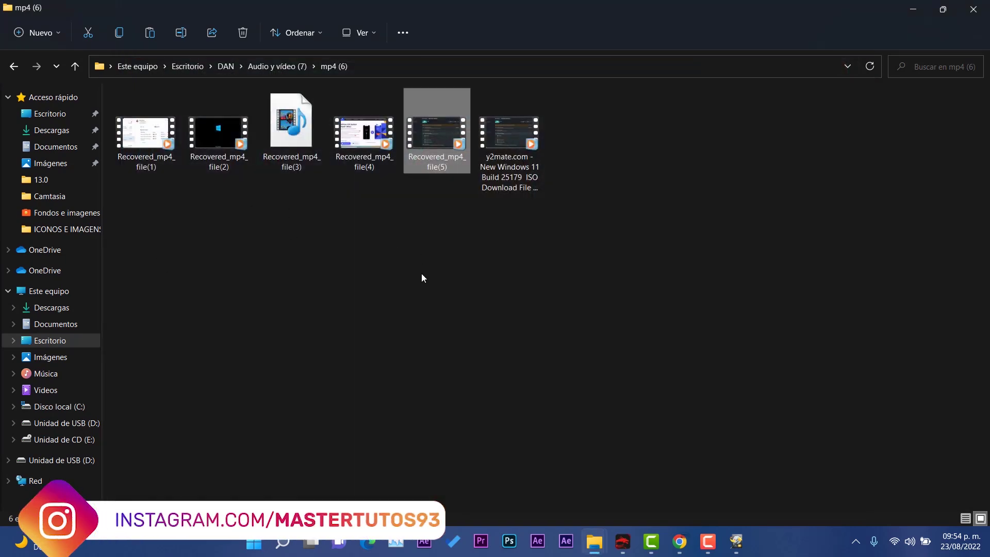
- Dismiss the completed recovery notice and return to the recovery location choice without saving the scan result
click(913, 9)
click(655, 191)
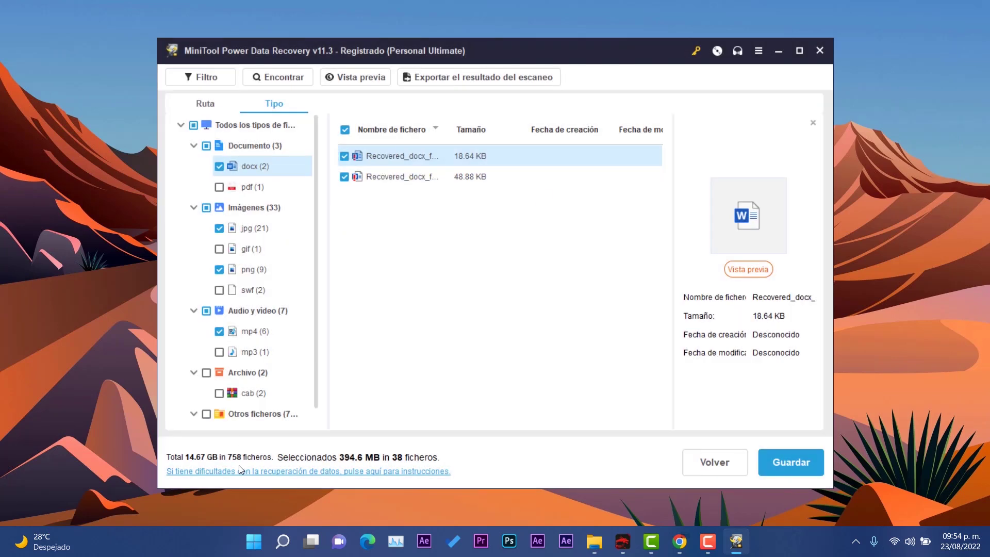
click(708, 461)
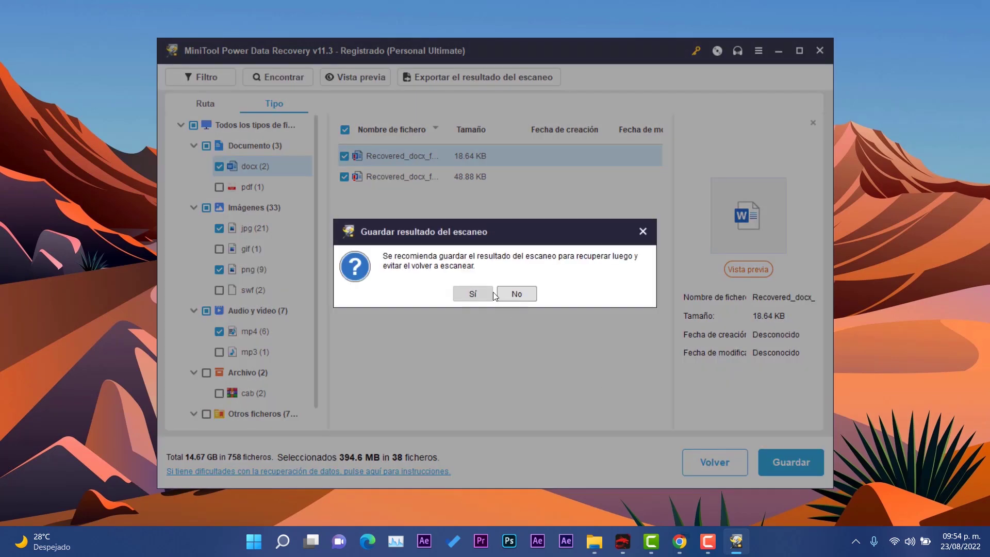
click(513, 292)
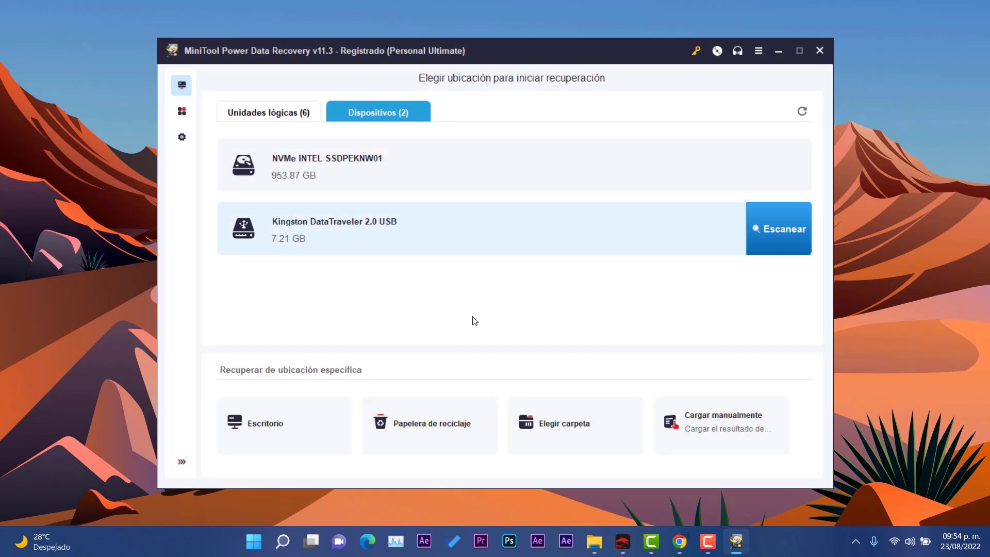
- Examine the logical drives, the Utilidades page and the Ajustes de escaneo options
click(232, 116)
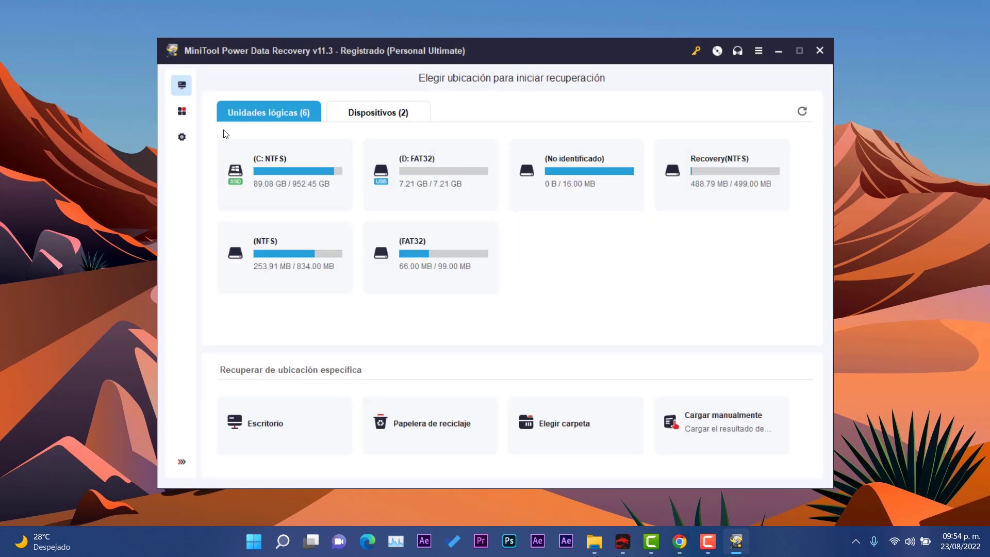
click(181, 111)
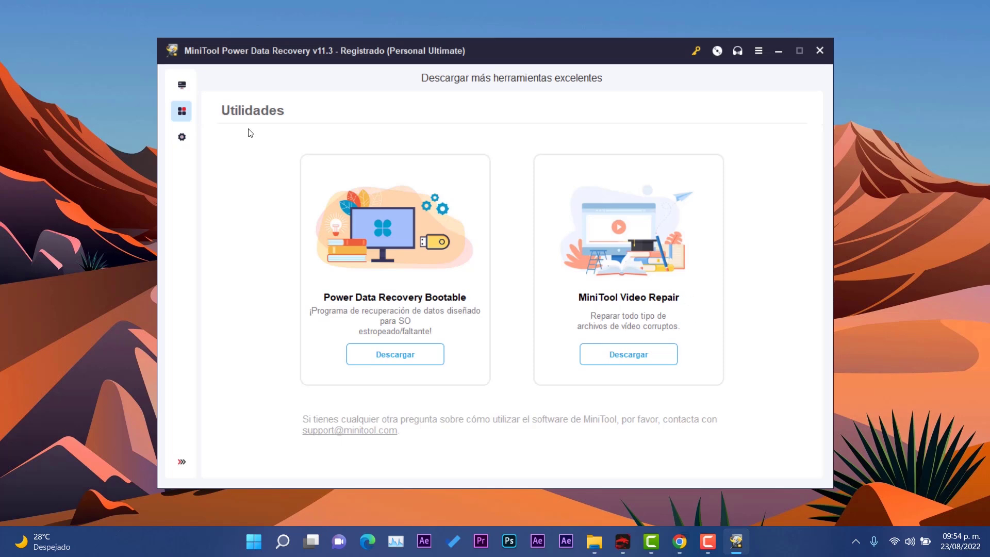
click(181, 137)
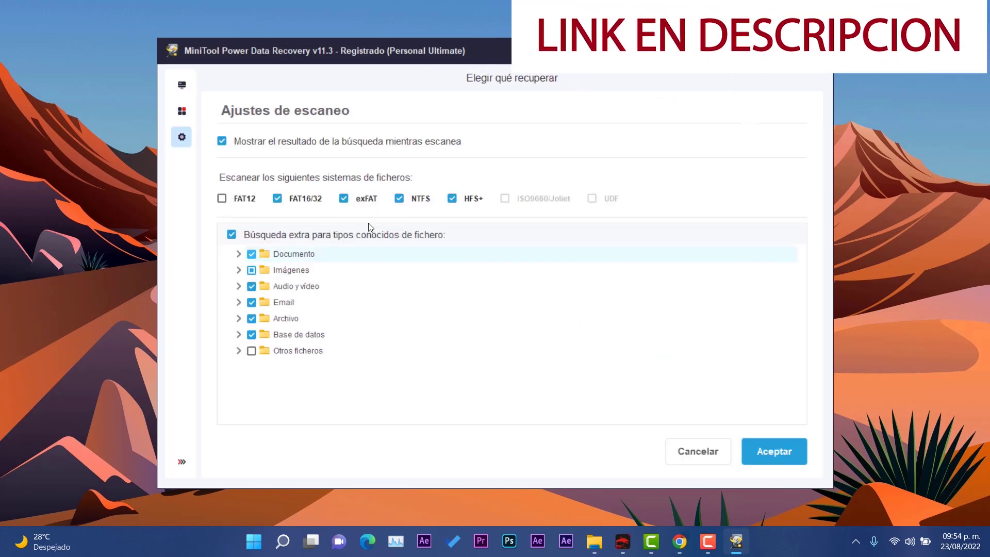
click(182, 86)
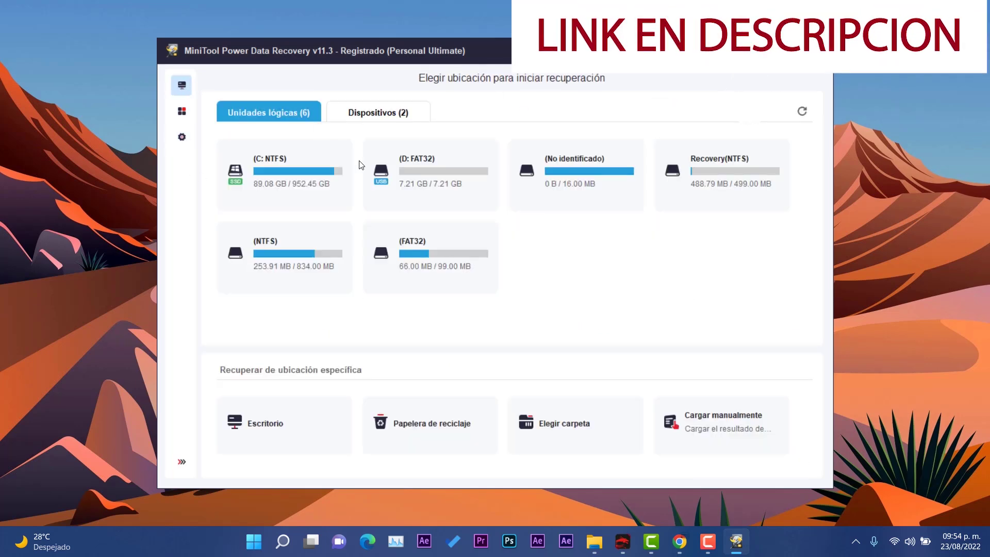
mouse_move(537, 164)
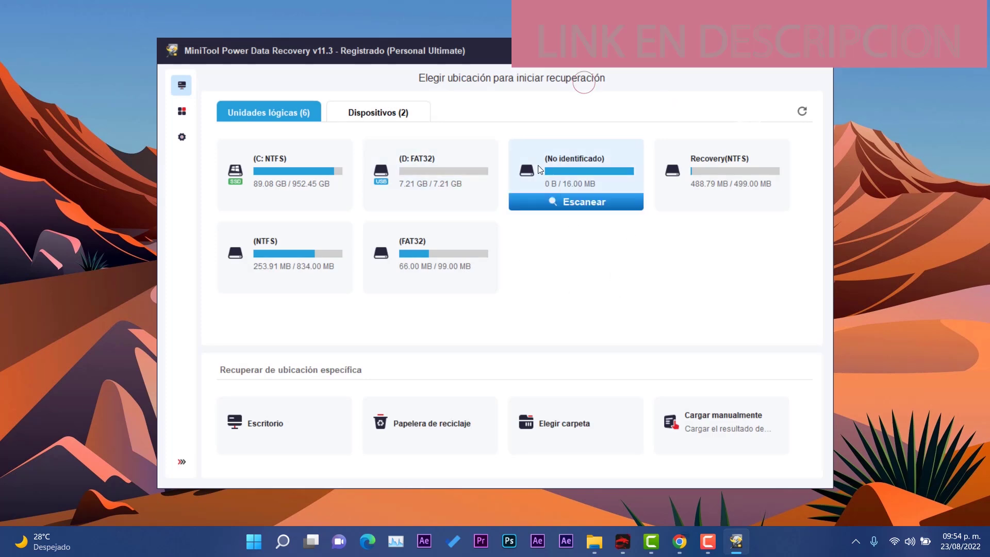